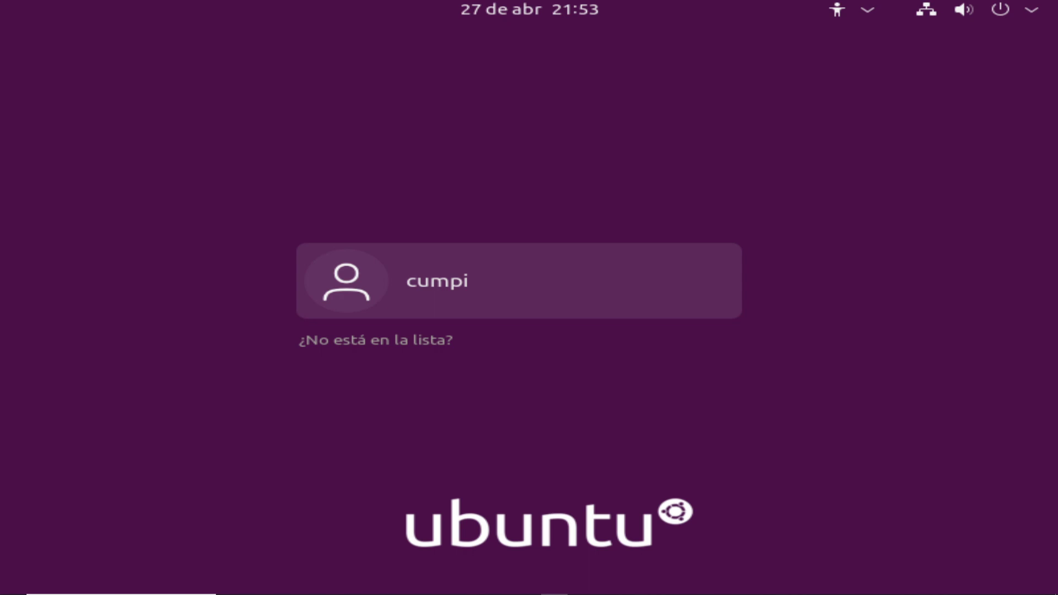
Log in to the listed account with the Ubuntu session selected, entering the account password
click(519, 281)
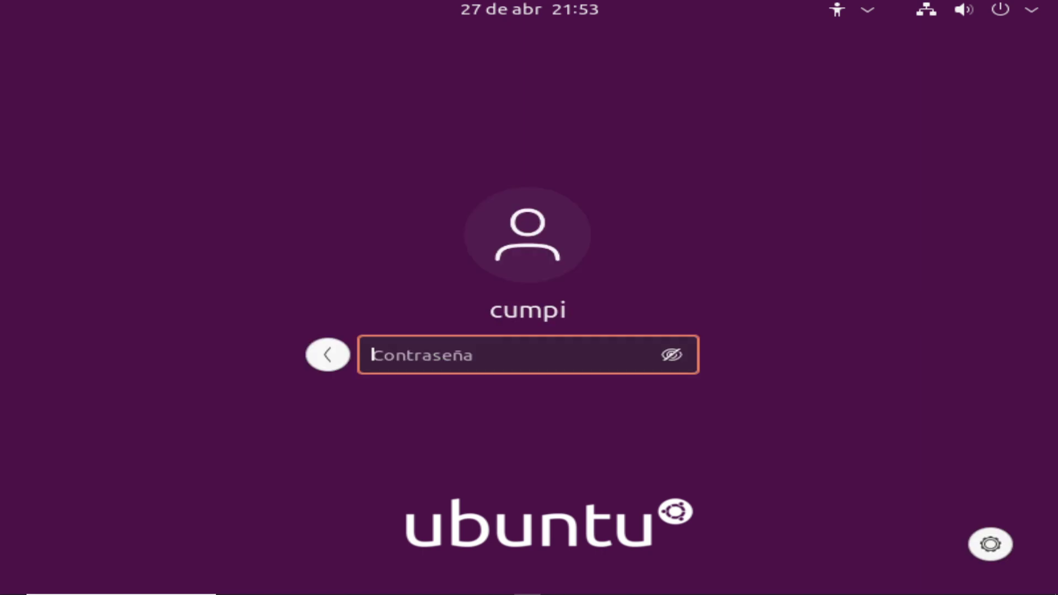
click(991, 544)
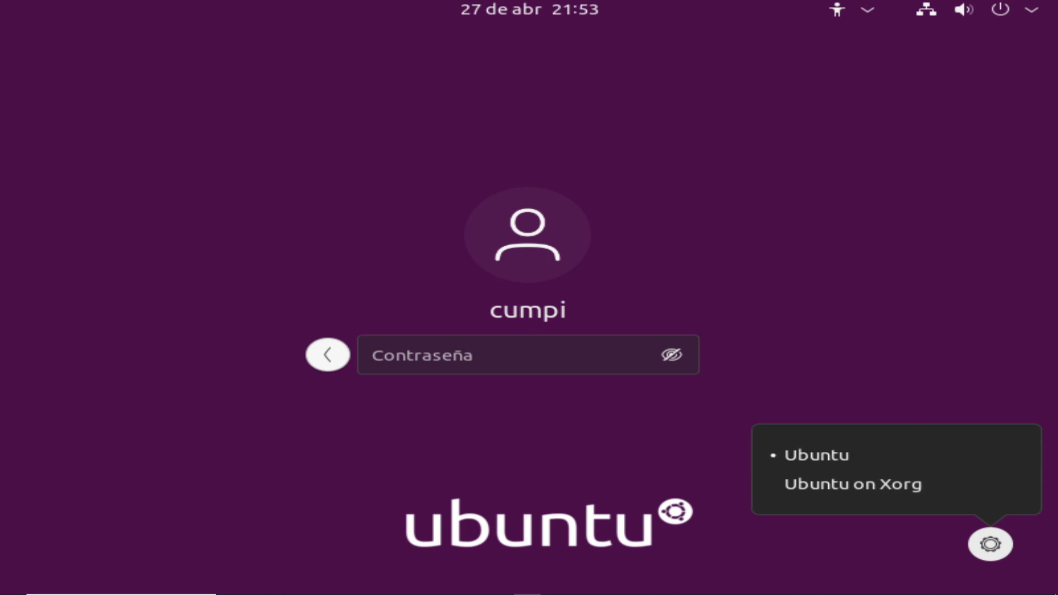
click(816, 455)
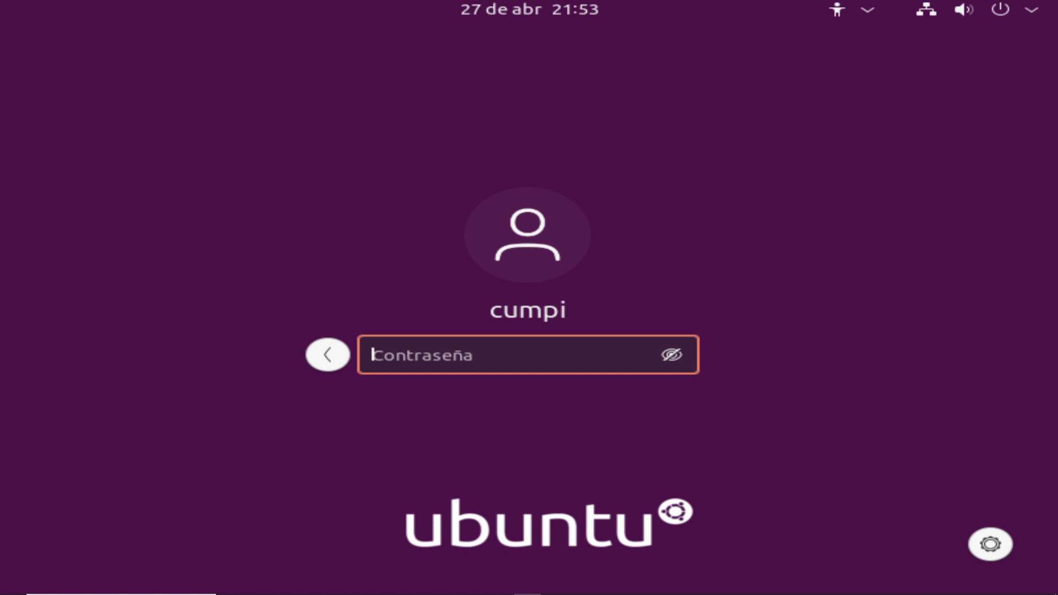
text(****)
key(Return)
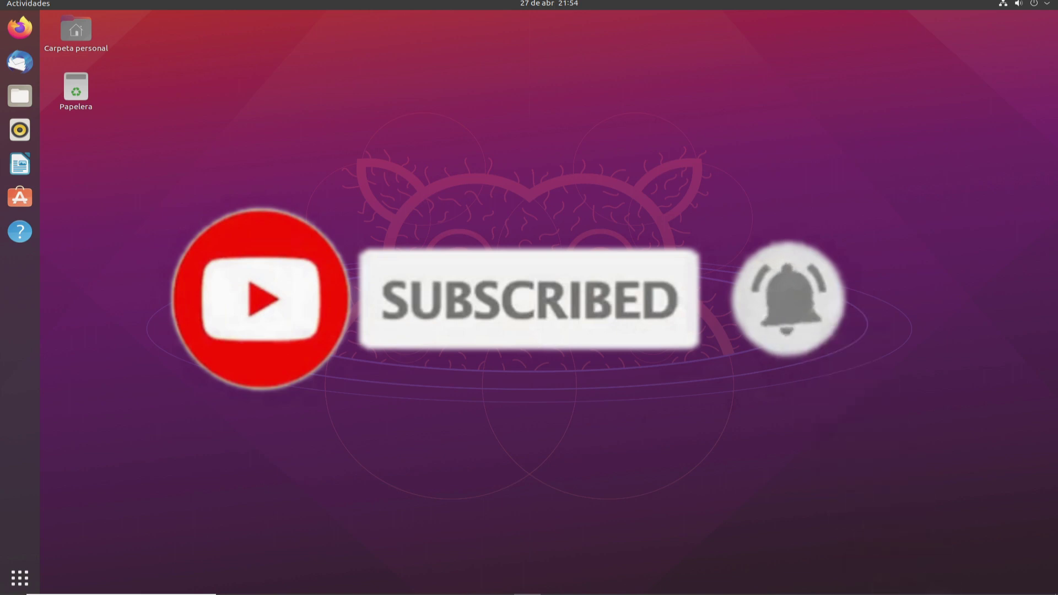
Find and open the Terminal application, and move its window closer to the middle of the desktop
click(20, 578)
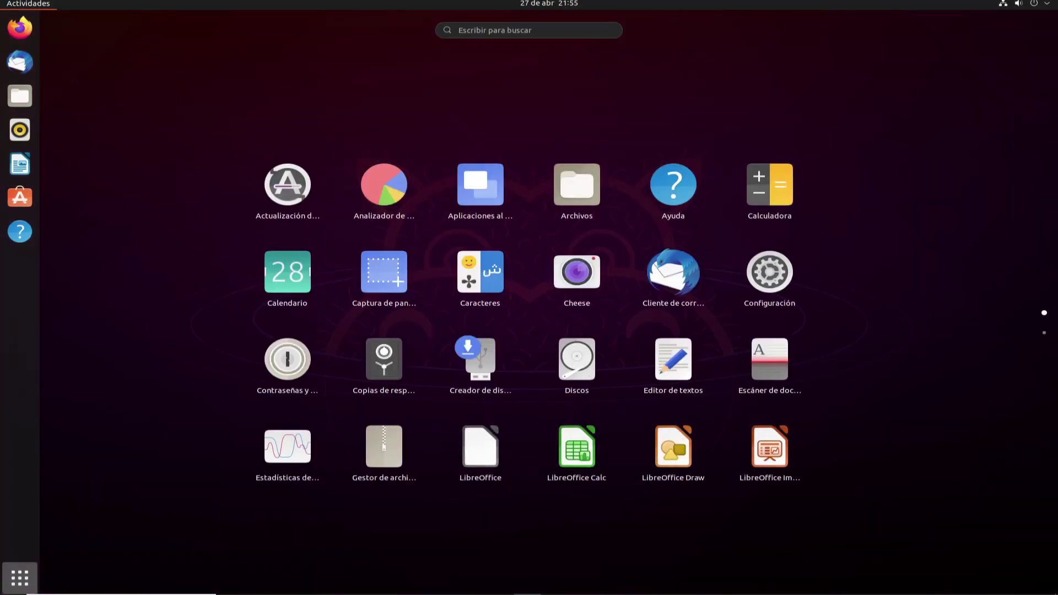
text(termial)
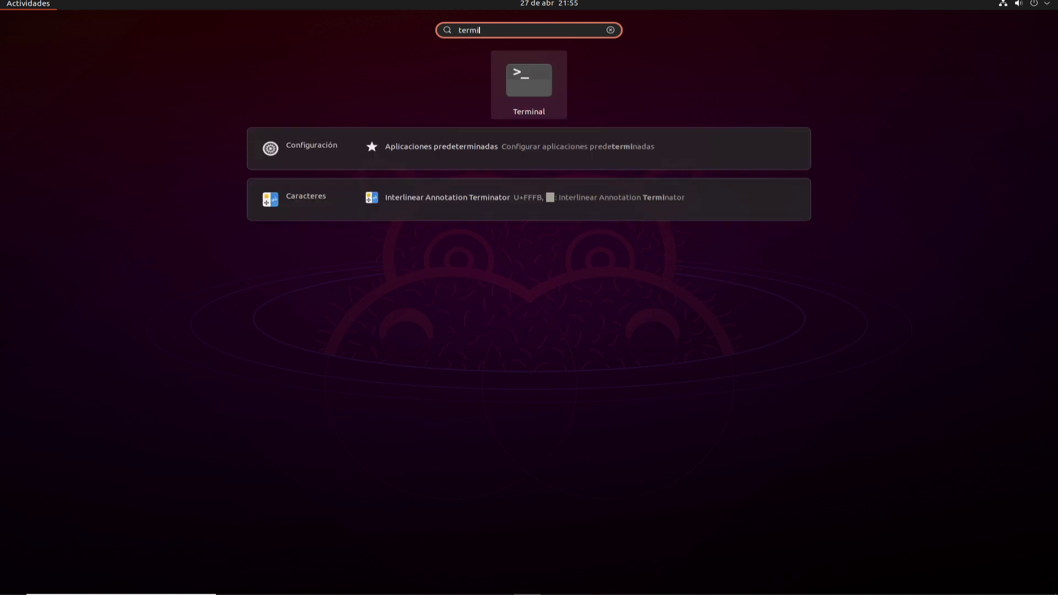
key(BackSpace)
key(BackSpace)
text(nal)
key(Return)
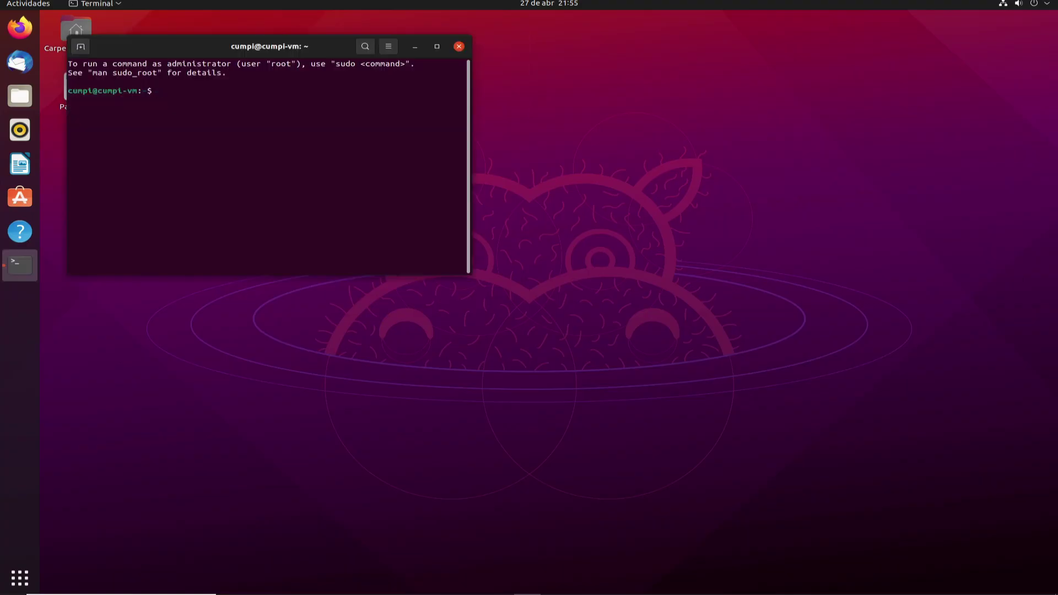
drag(269, 46, 379, 101)
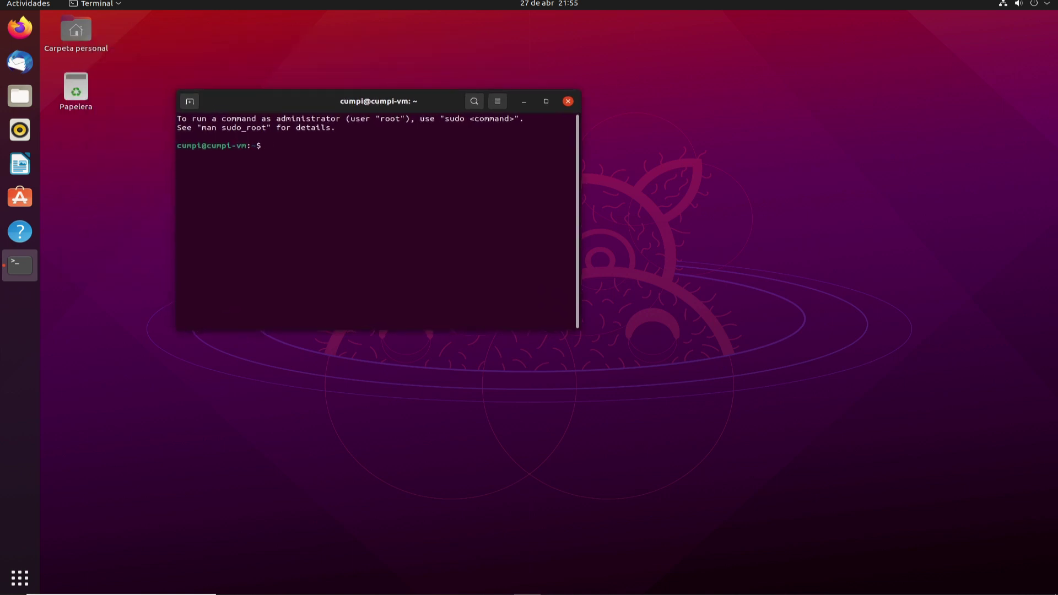
Run top to monitor the running processes and memory use, dismissing the terminal's search dialog
text(top)
key(Return)
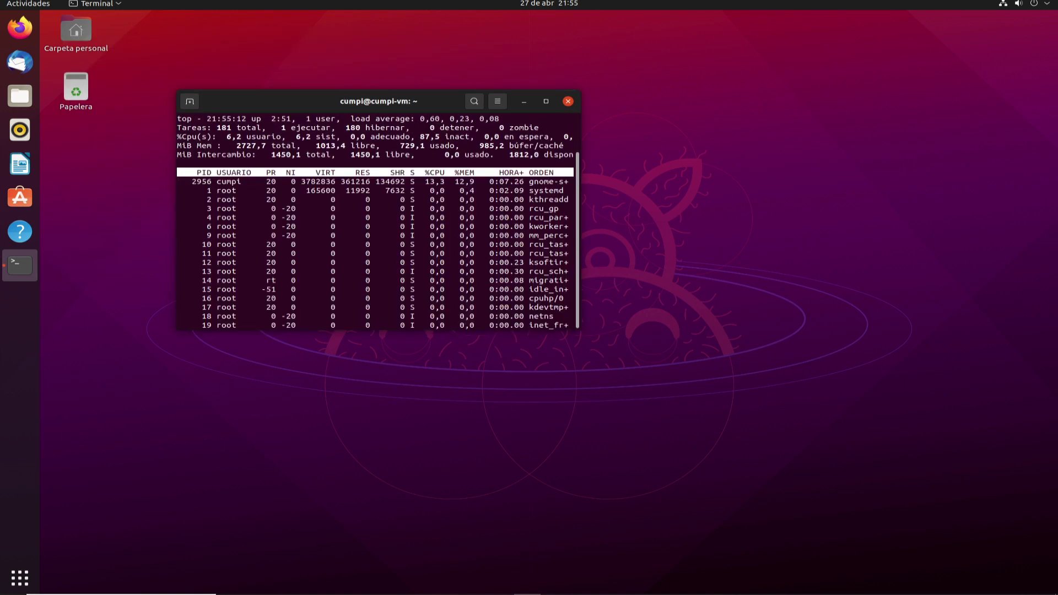
key(ctrl+shift+f)
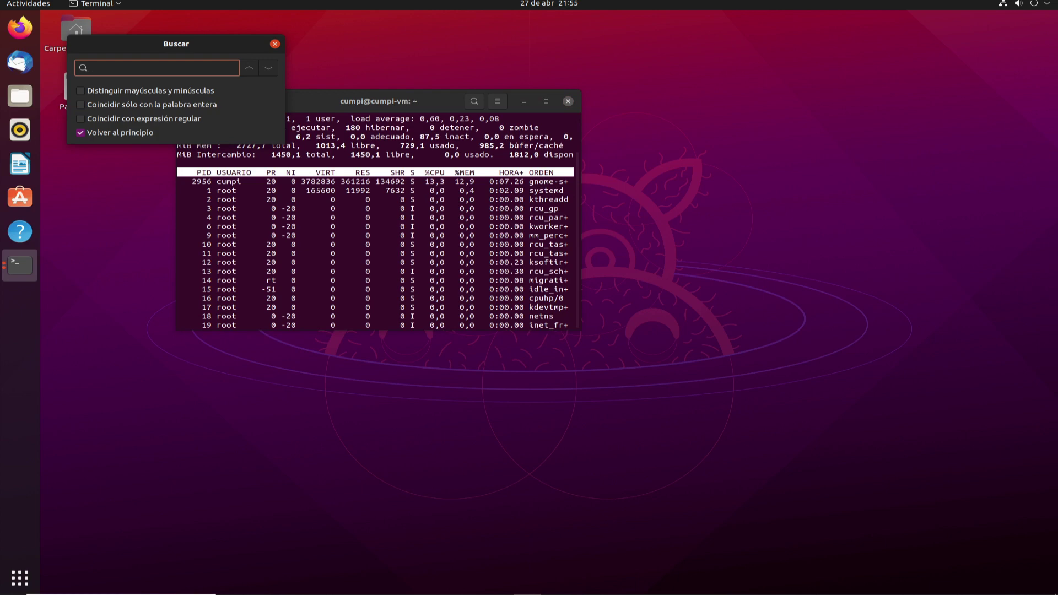
key(Escape)
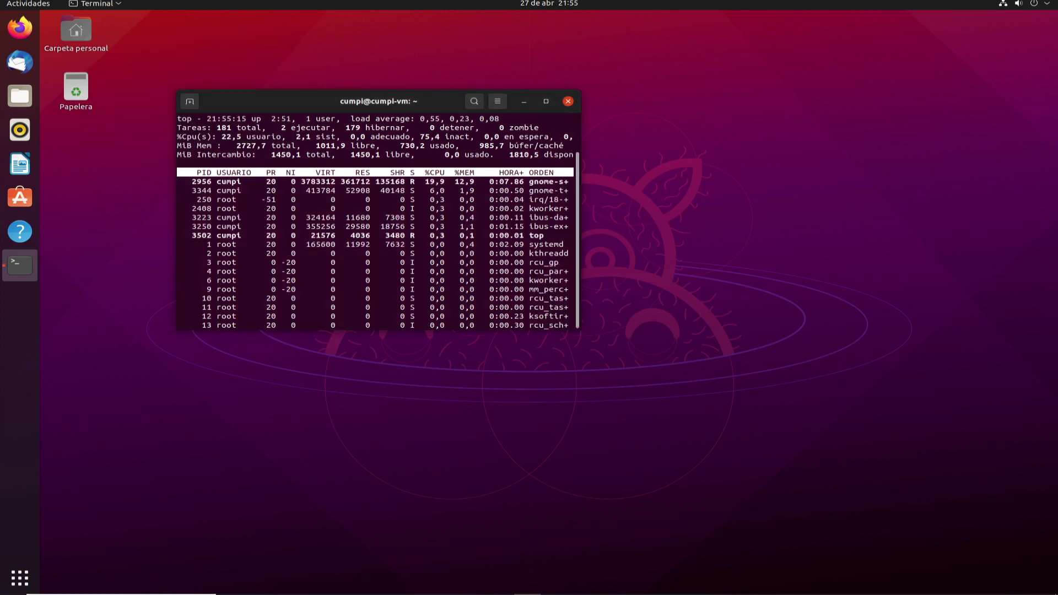
Enlarge the terminal text by three zoom levels, reposition the window and highlight the used memory in top's output
click(498, 101)
click(533, 133)
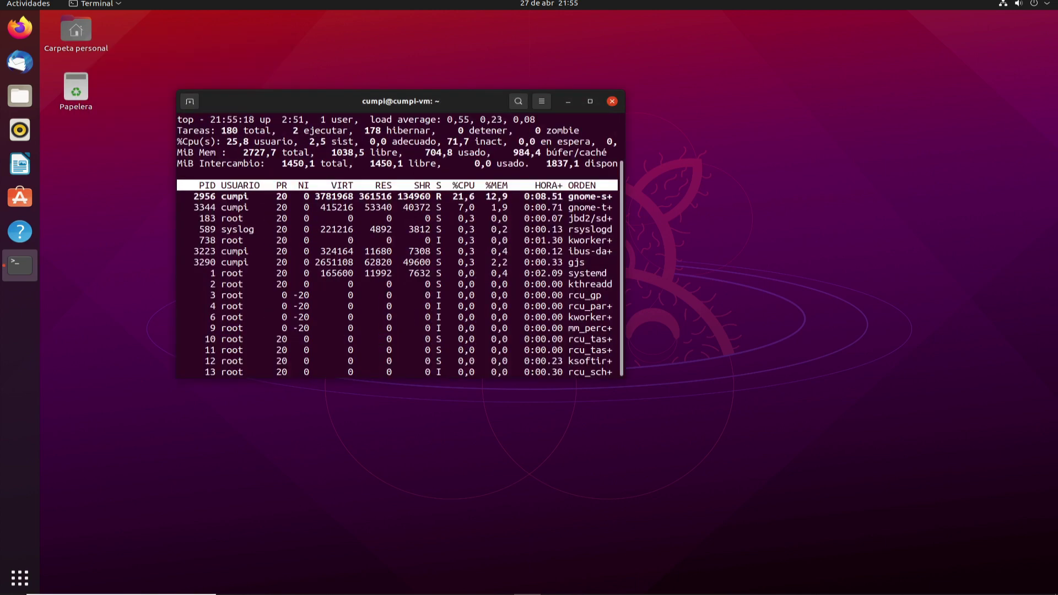
click(542, 101)
click(577, 134)
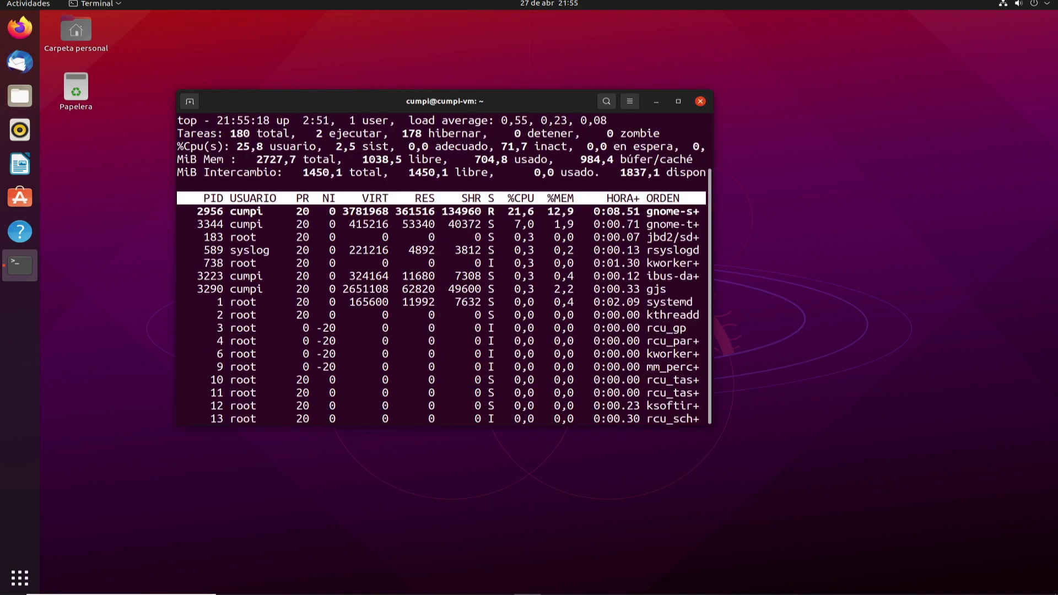
drag(524, 101, 508, 102)
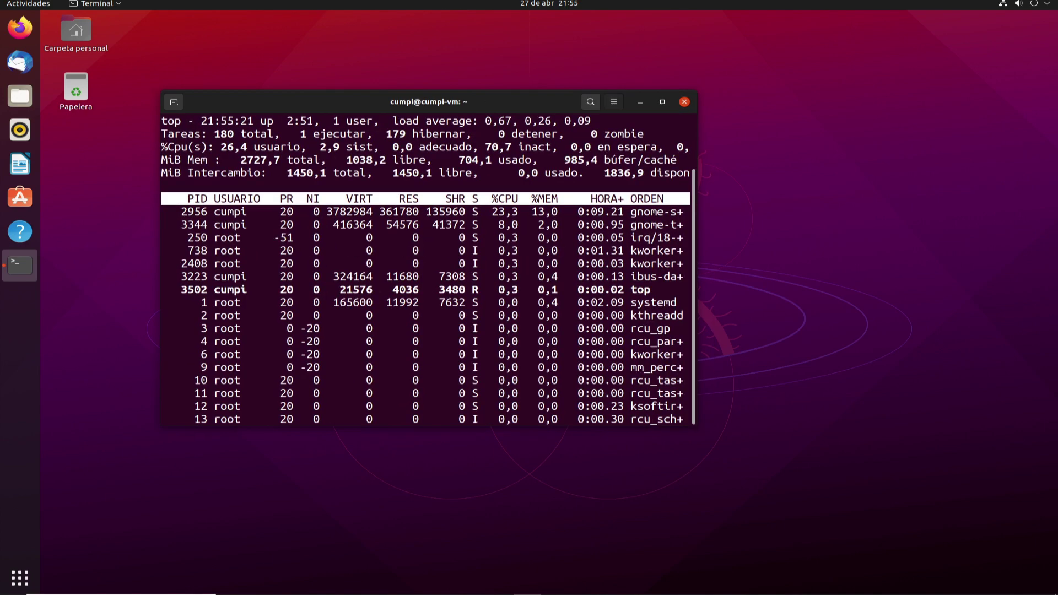
click(613, 102)
click(649, 134)
drag(606, 101, 565, 89)
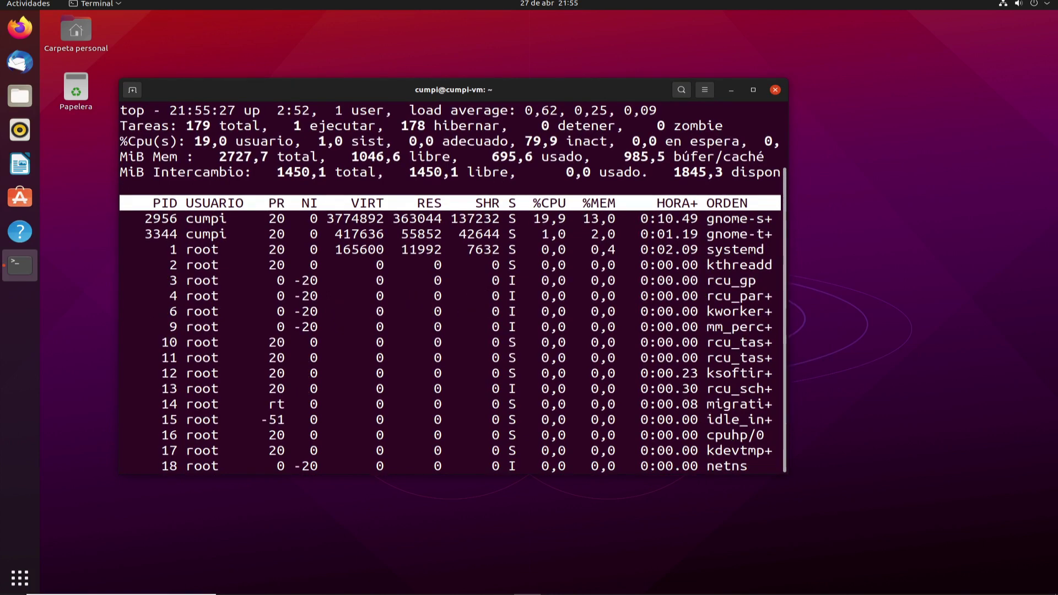
drag(492, 156, 591, 156)
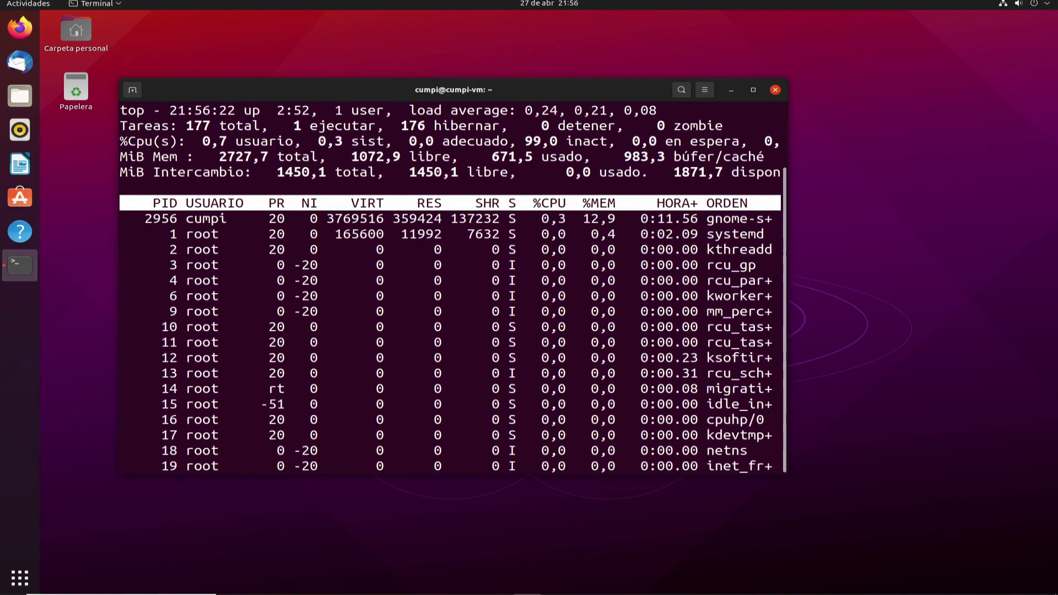
Suspend top and clear the terminal screen
key(ctrl+z)
text(clear)
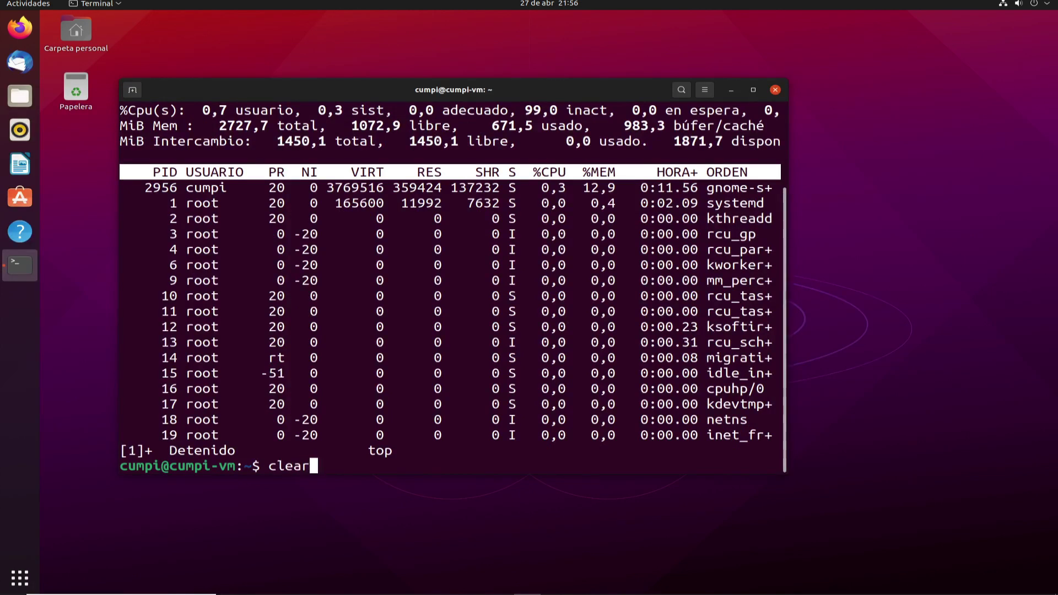
key(Return)
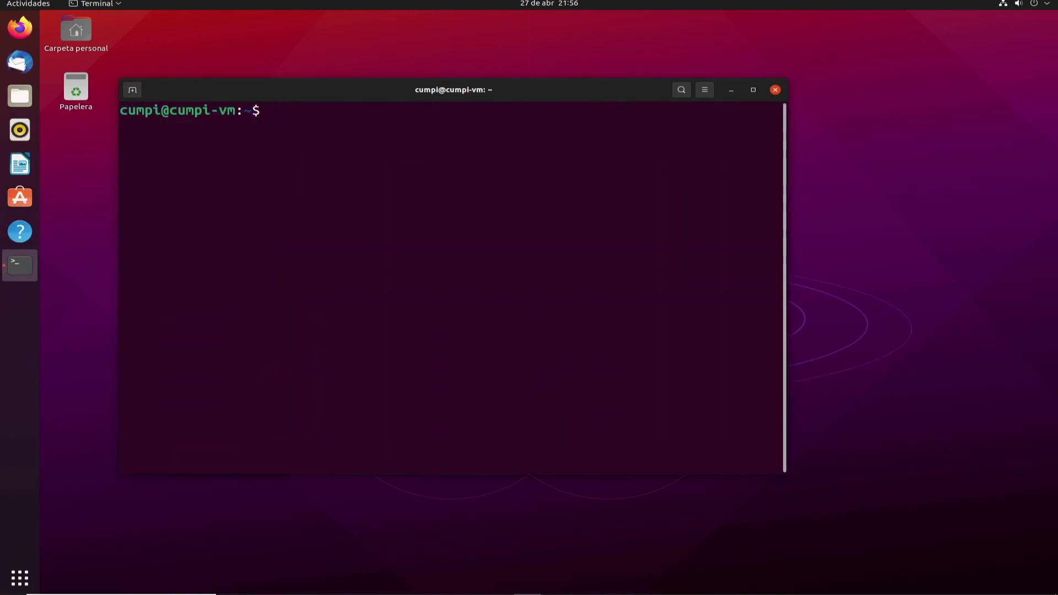
Install neofetch with "sudo apt install neofetch", entering the account password and answering "s" to continue
text(sudo apt i)
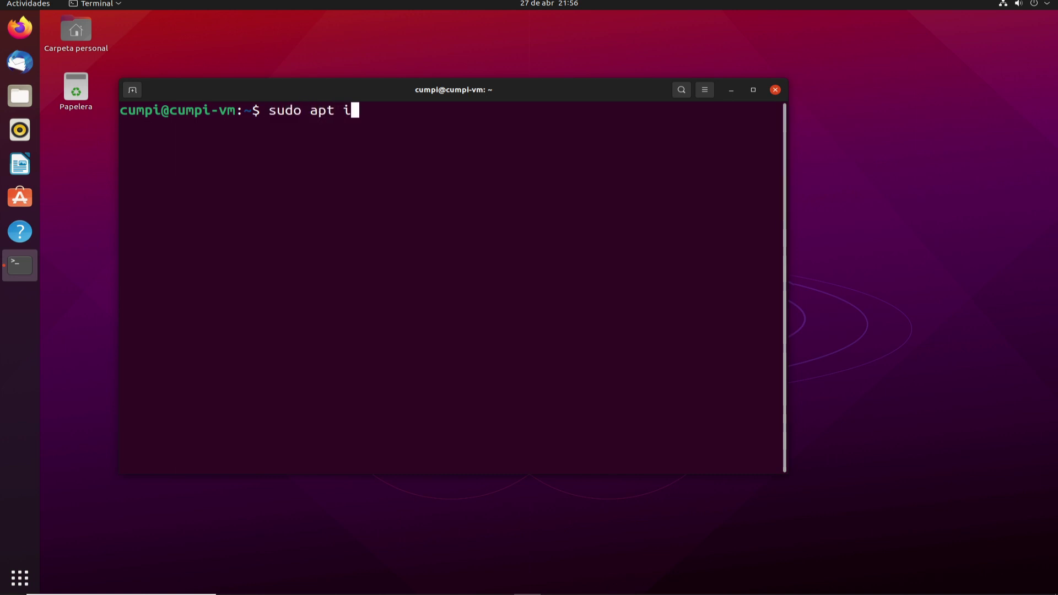
text(nstall neofe)
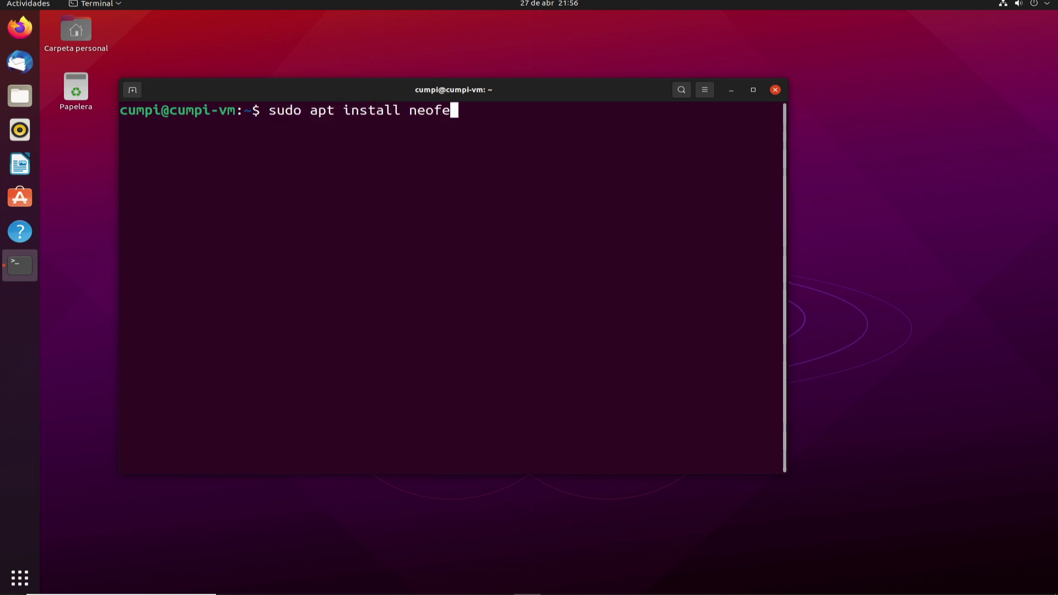
text(tch)
key(Return)
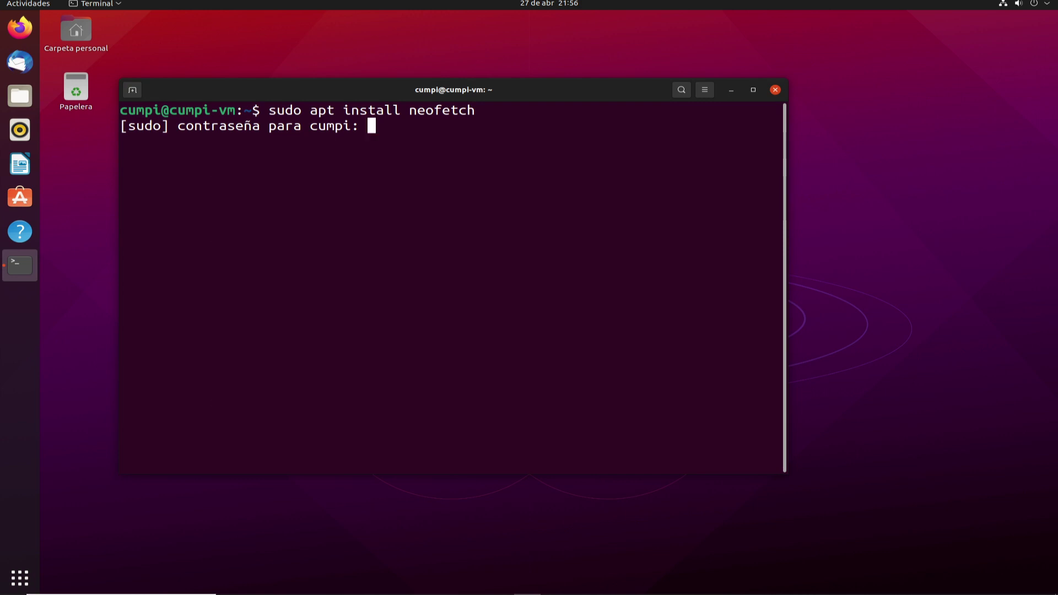
key(Return)
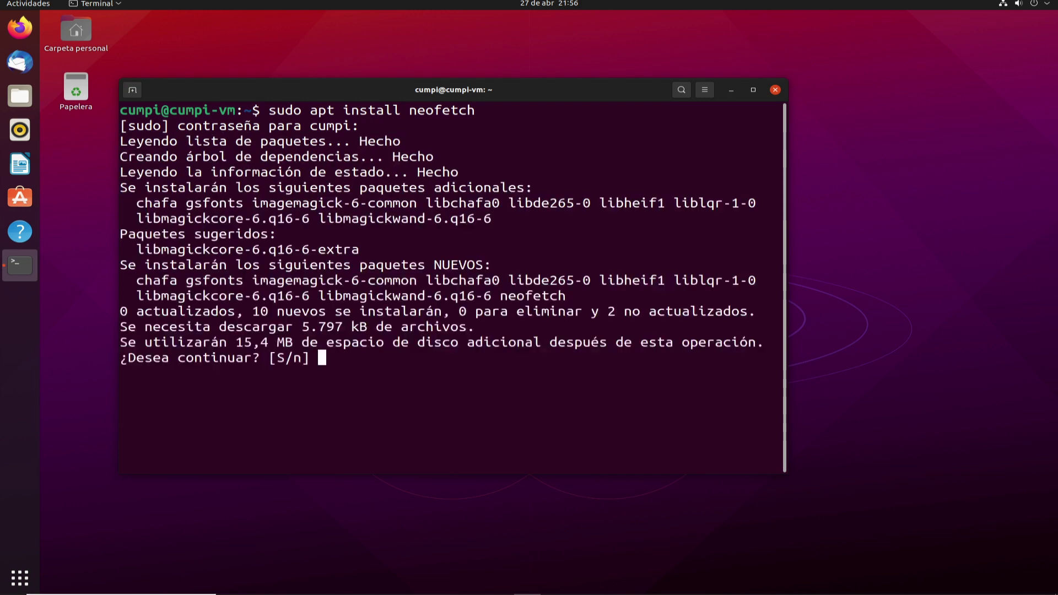
text(s)
key(Return)
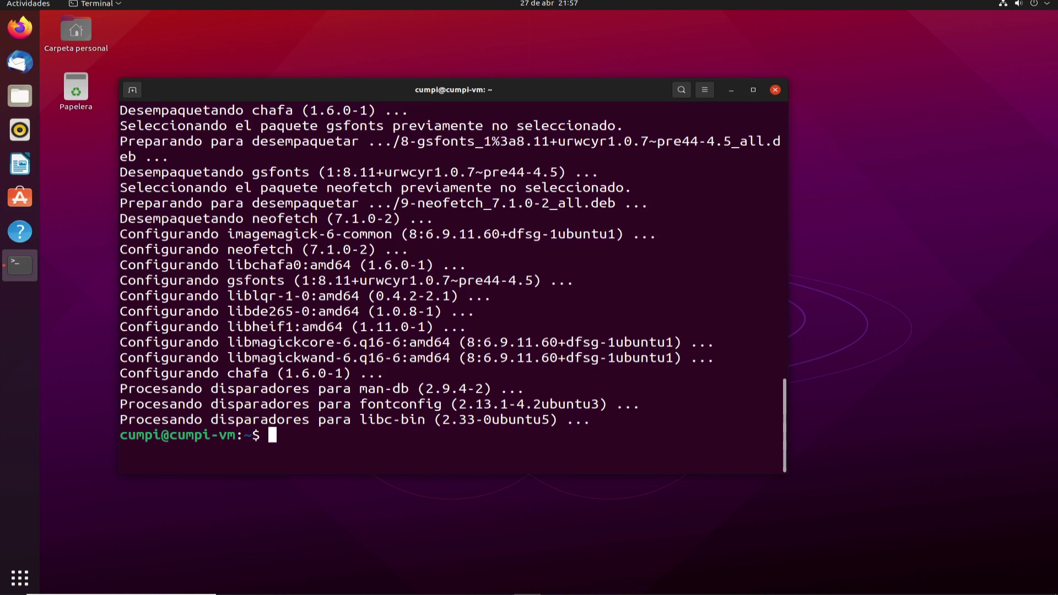
Clear the terminal and run neofetch to display the system information
text(clear)
key(Return)
text(neof)
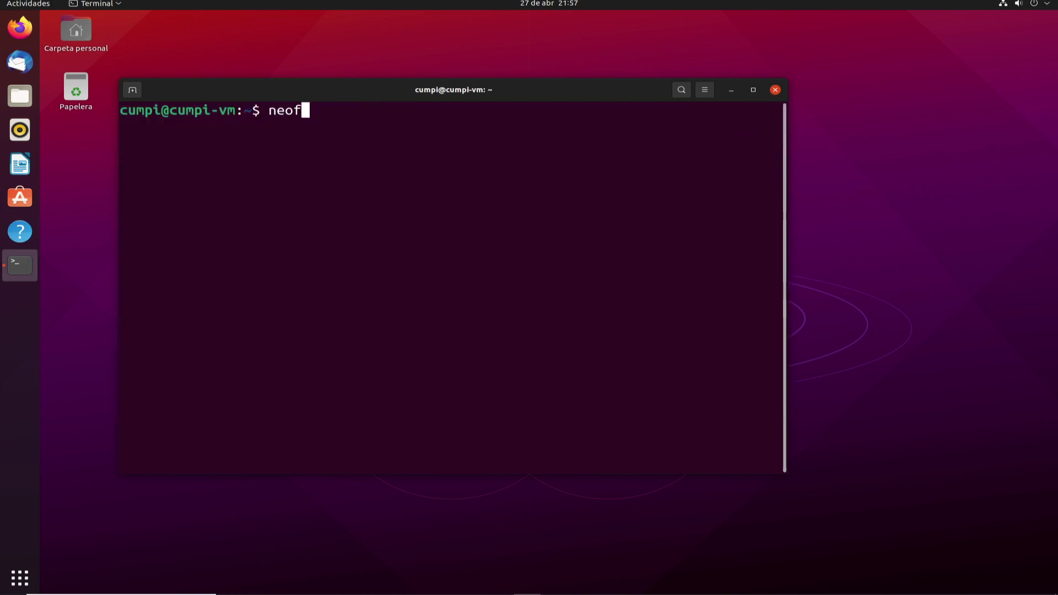
text(etch)
key(Return)
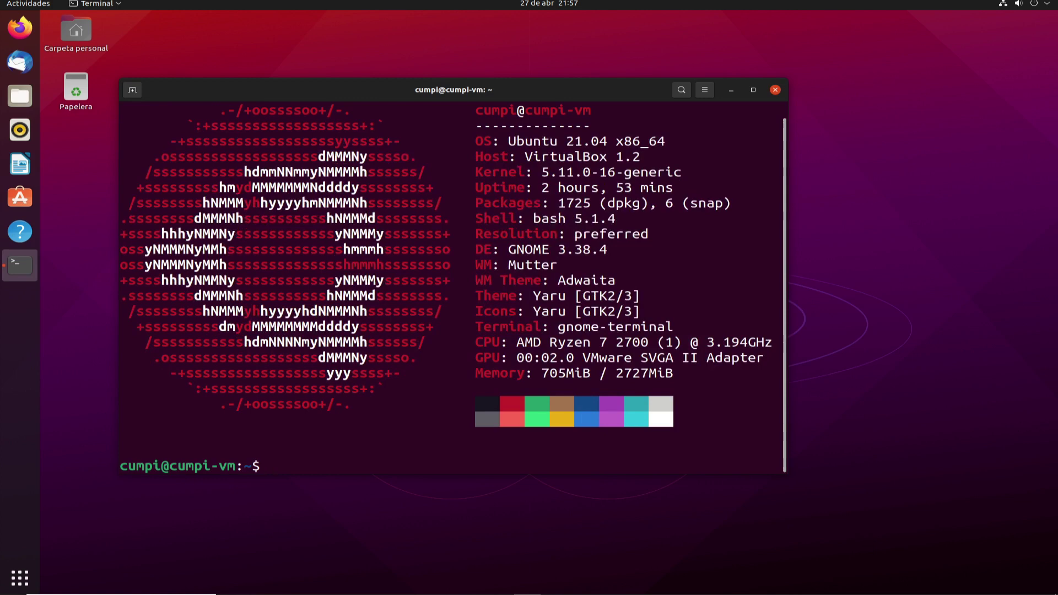
Examine the OS, kernel and used memory entries in the neofetch output by highlighting each one
drag(516, 141, 666, 141)
click(665, 142)
drag(541, 172, 591, 173)
click(591, 173)
drag(541, 373, 600, 373)
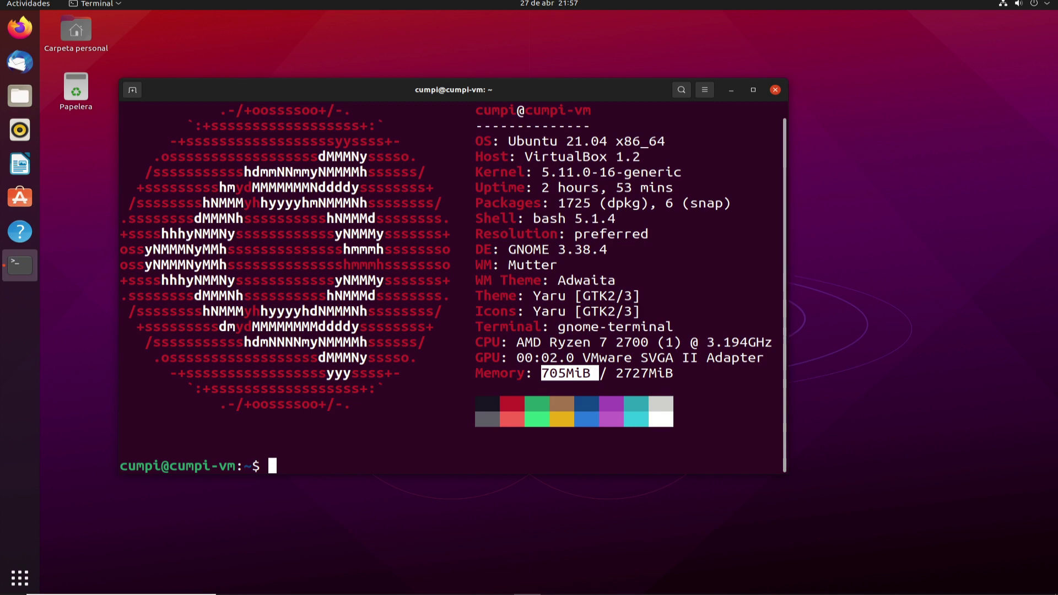
click(600, 373)
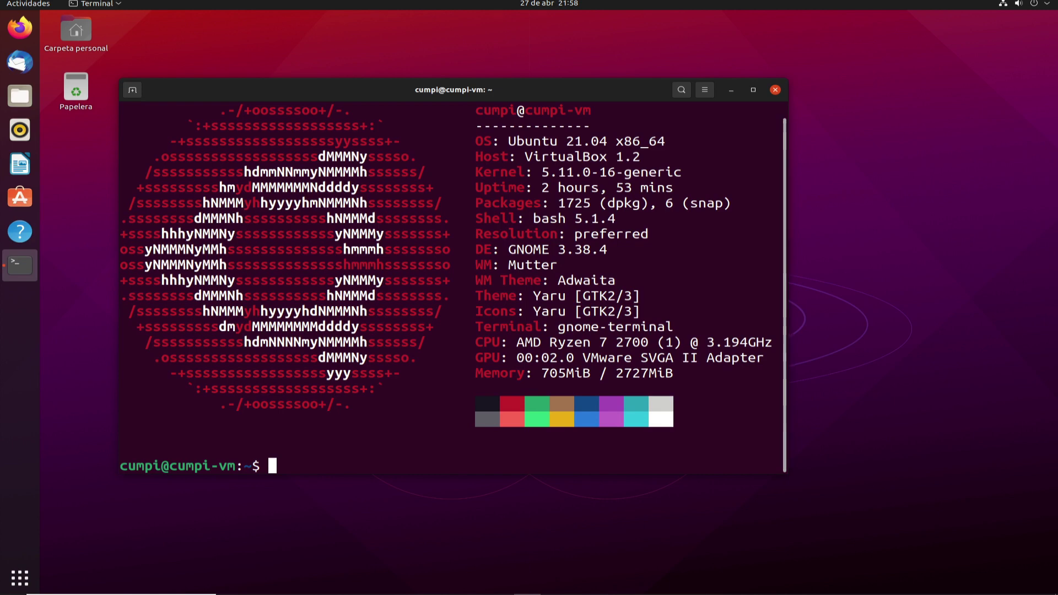
scroll(454, 287, up, 1)
scroll(454, 288, down, 1)
Clear the terminal screen and close the terminal session
text(clear)
key(Return)
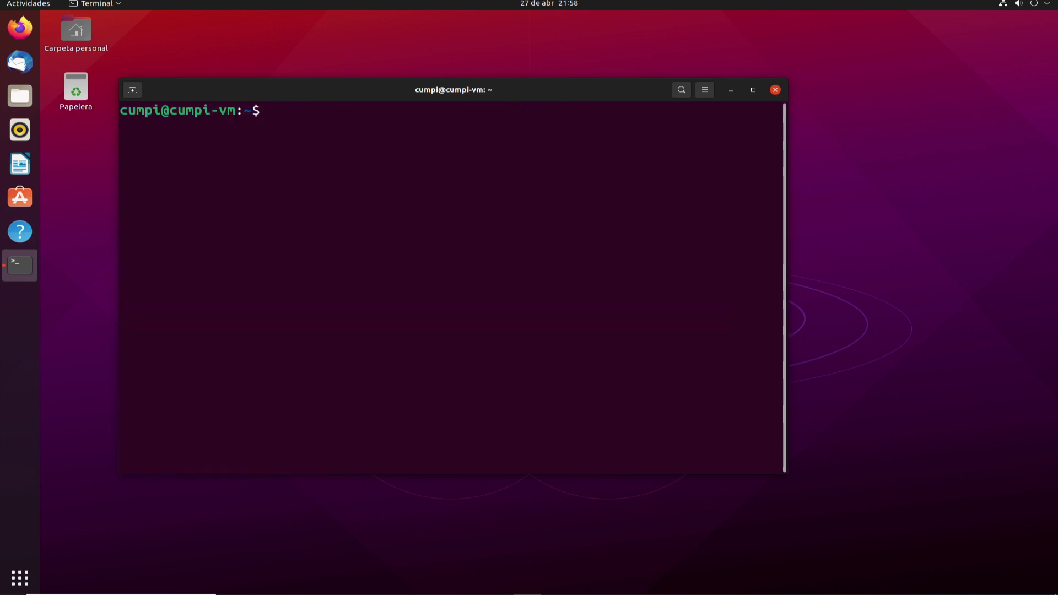
key(ctrl+d)
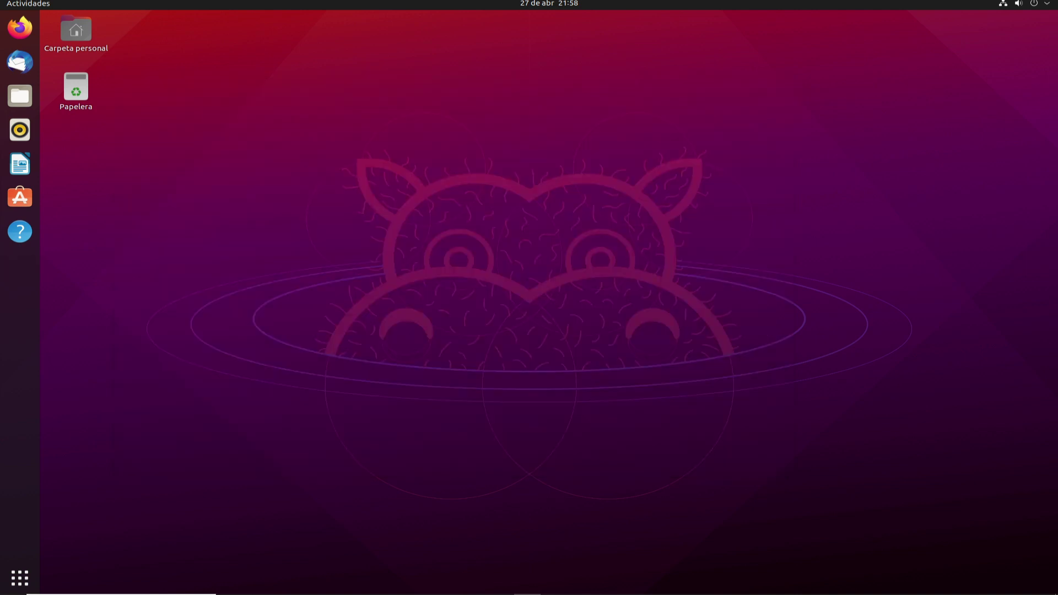
Look through both pages of the applications overview to examine the preinstalled programs
click(20, 578)
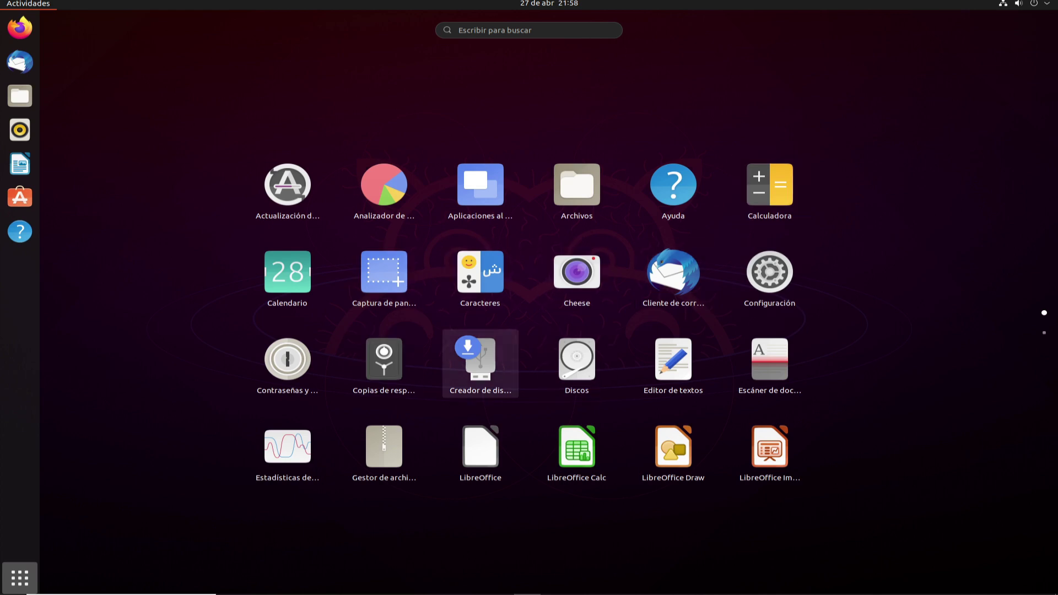
scroll(770, 358, down, 1)
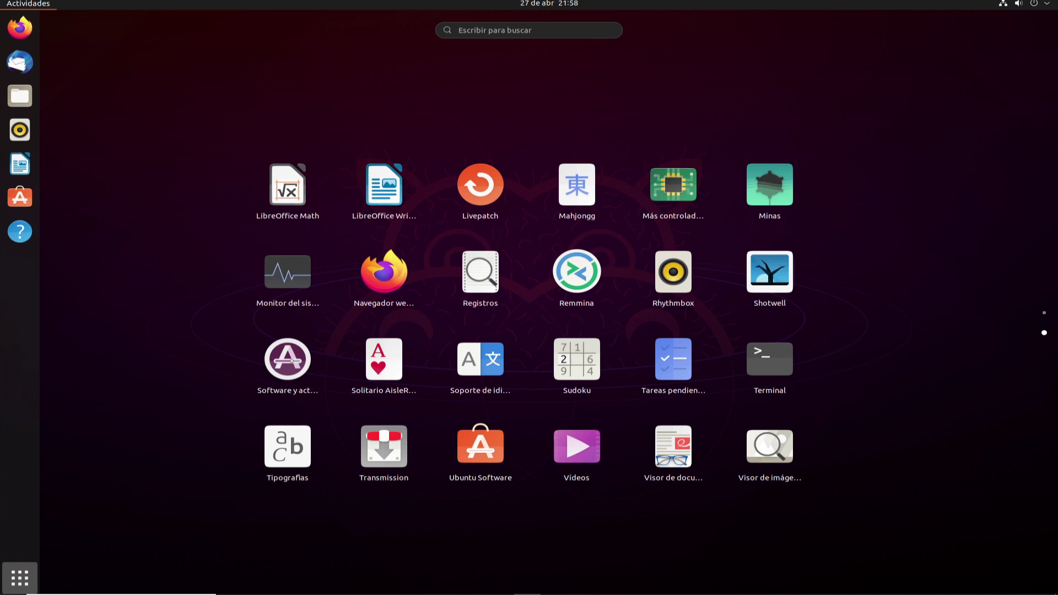
scroll(530, 320, up, 1)
scroll(529, 319, down, 1)
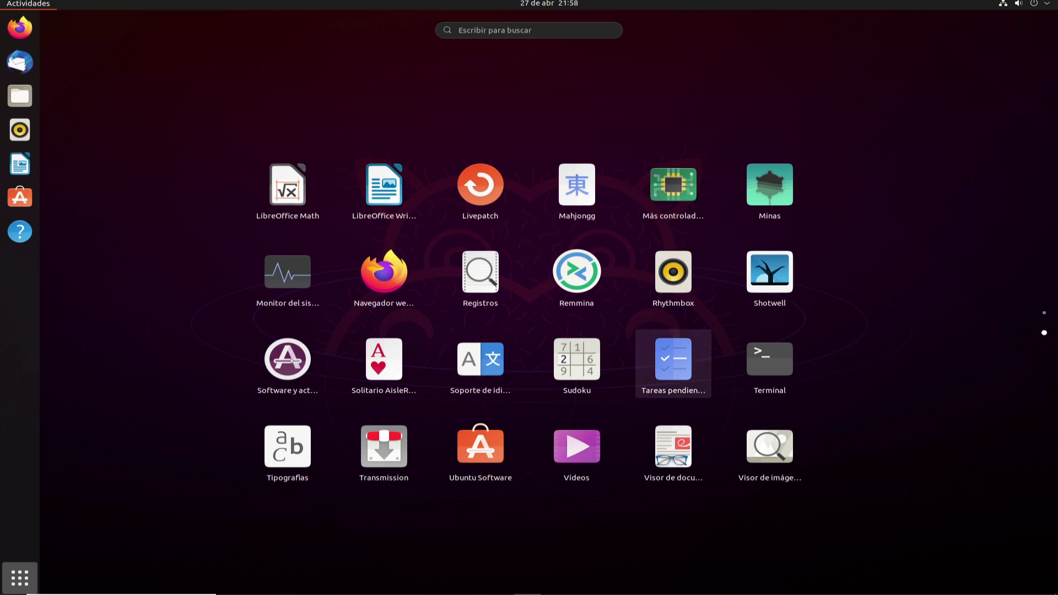
scroll(770, 364, up, 1)
scroll(770, 363, down, 1)
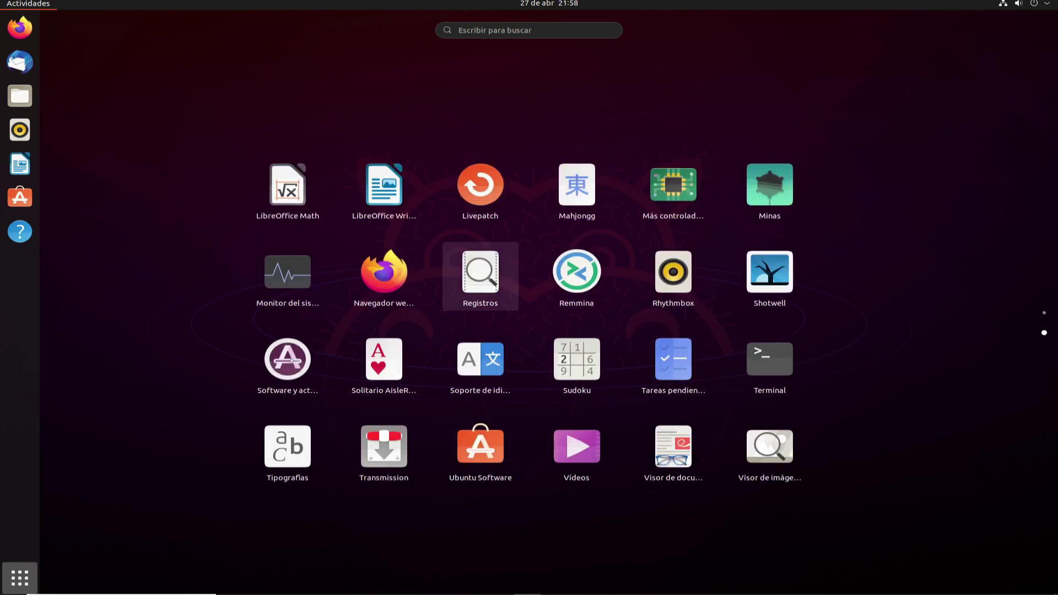
Open the Firefox browser and load youtube.com/cumpilinux in the first tab
click(384, 272)
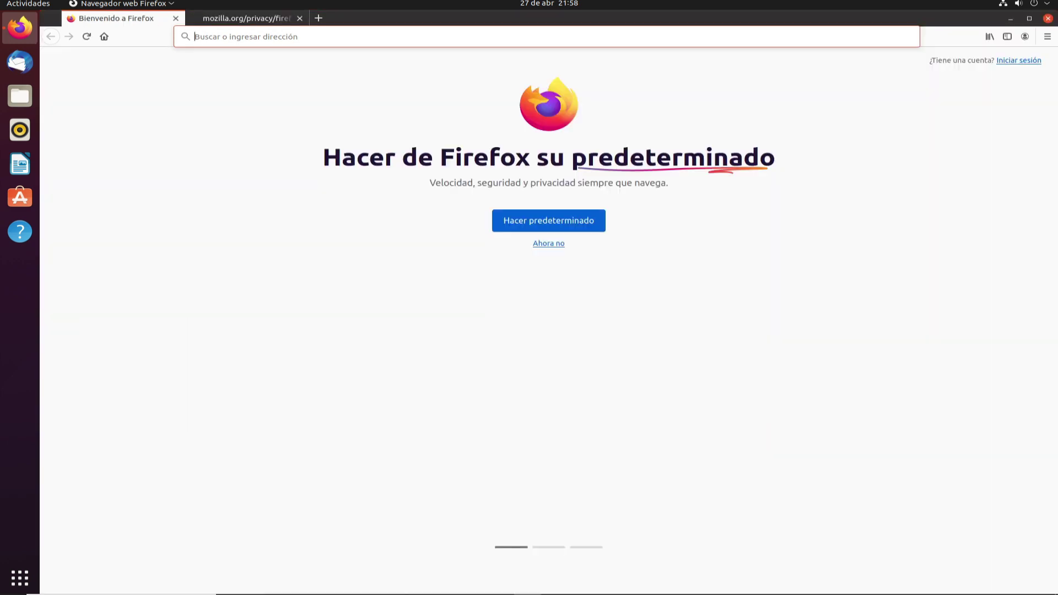
text(yo)
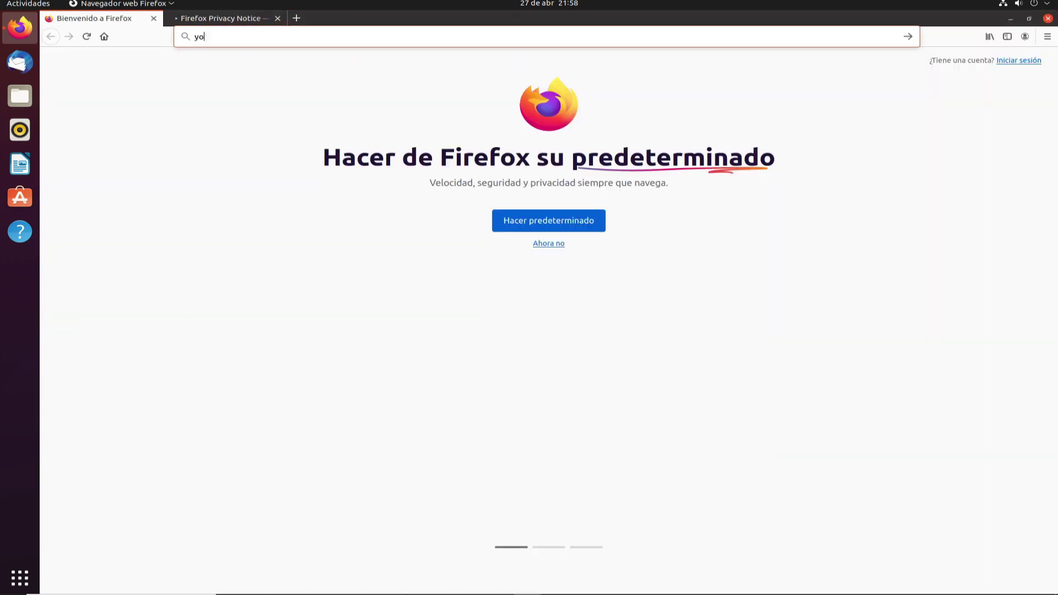
text(utube)
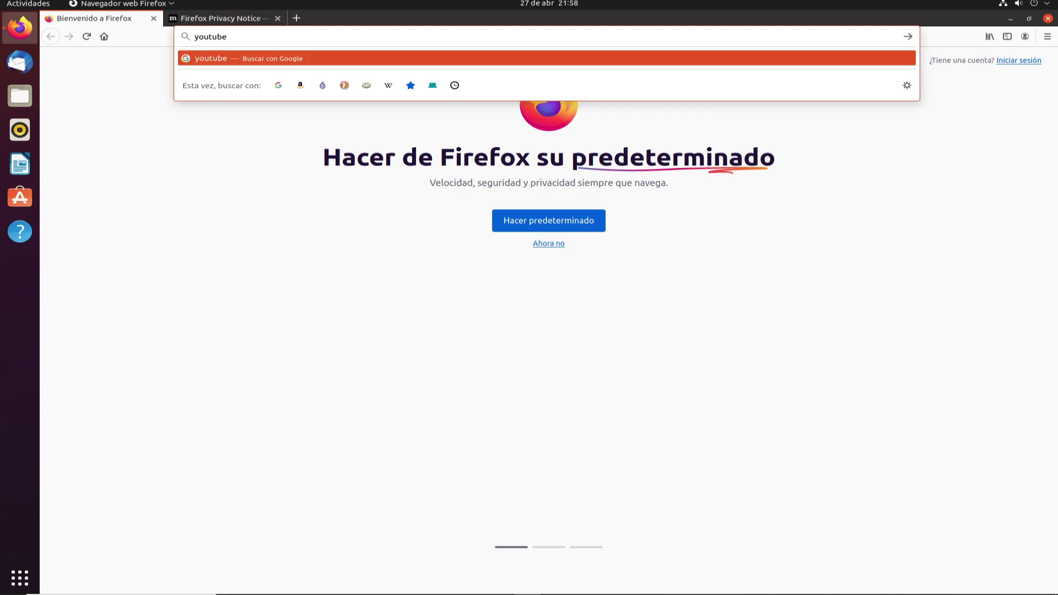
text(.com/cumpilinux)
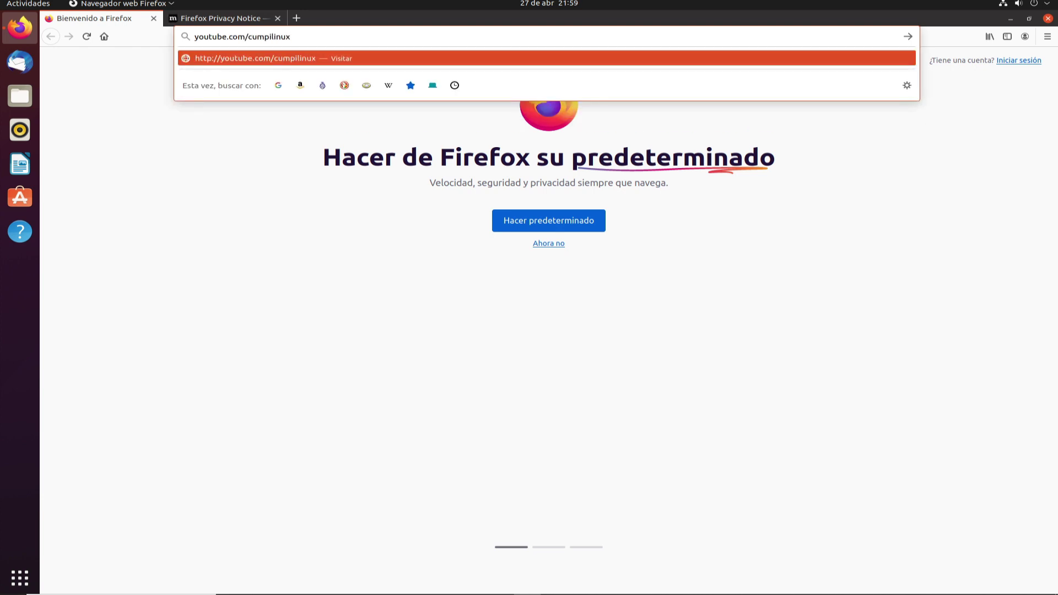
key(Return)
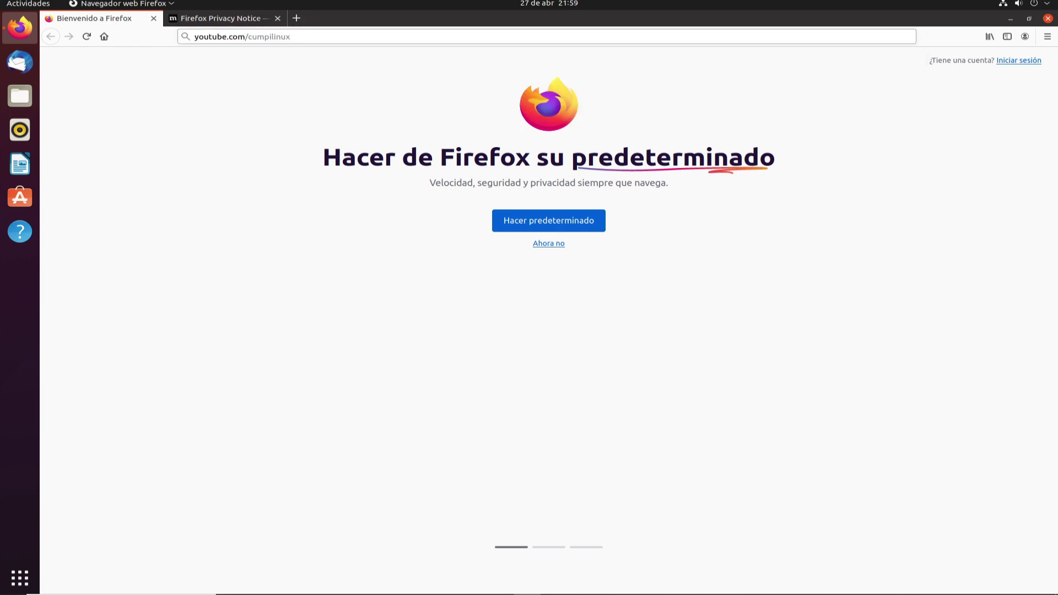
Load cumpi.ga in the second browser tab, view the site and return to the YouTube channel page
key(ctrl+Tab)
key(ctrl+l)
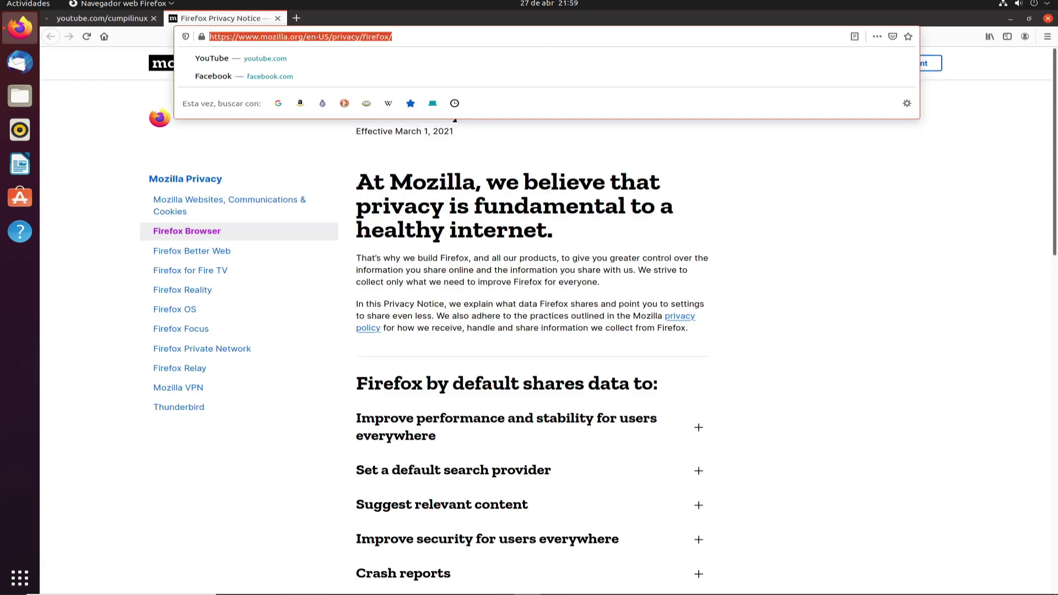
text(cumpi.ga)
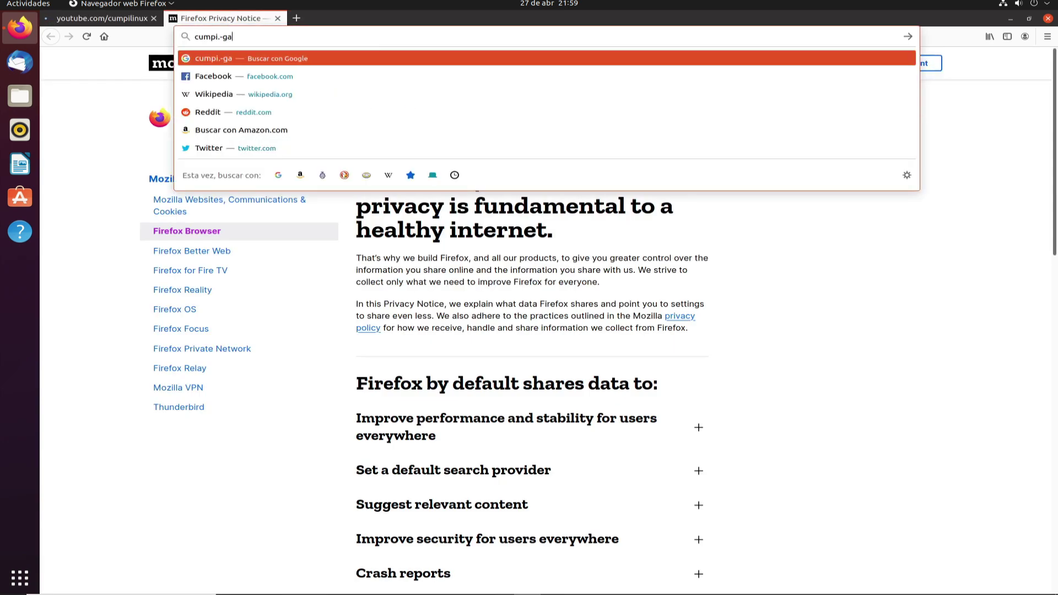
key(Return)
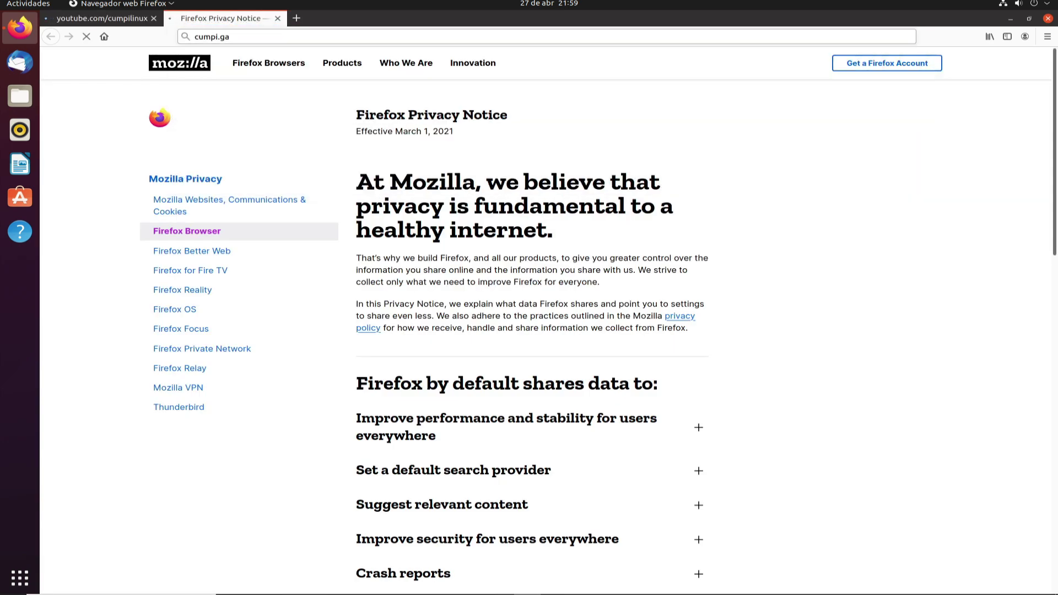
key(ctrl+shift+Tab)
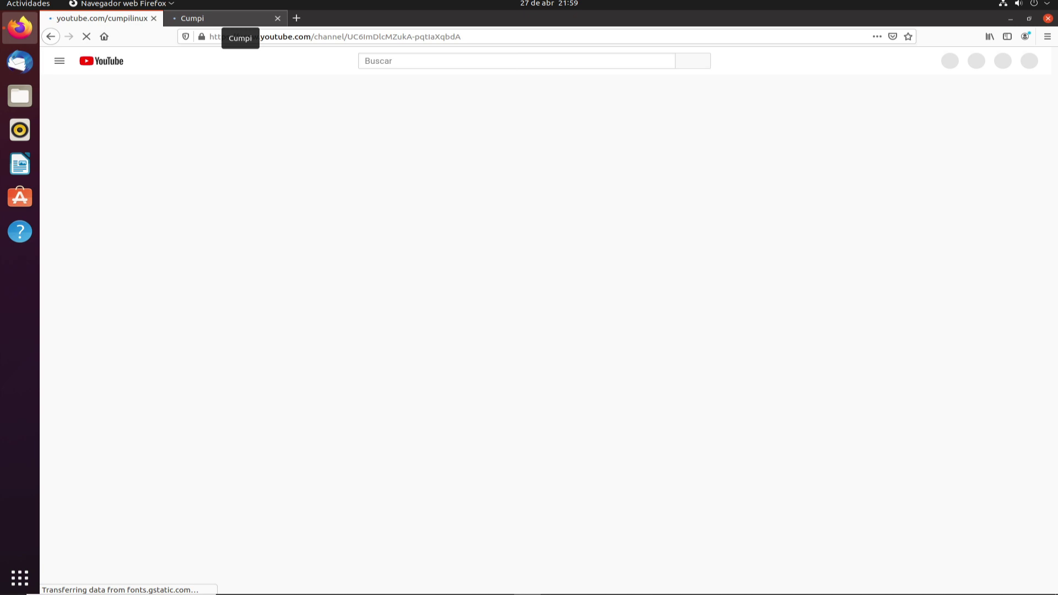
click(226, 18)
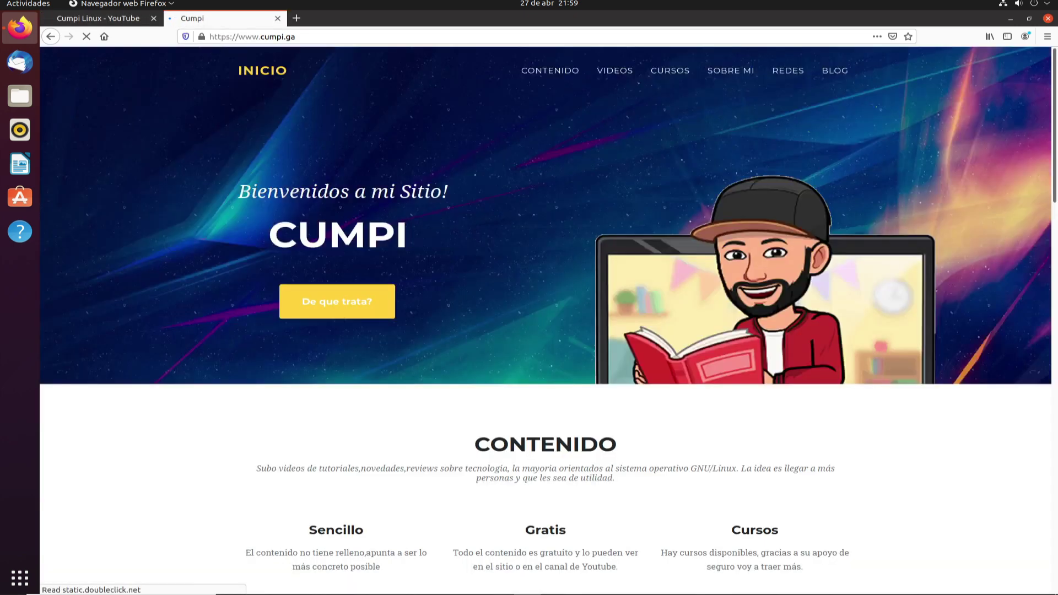
click(98, 18)
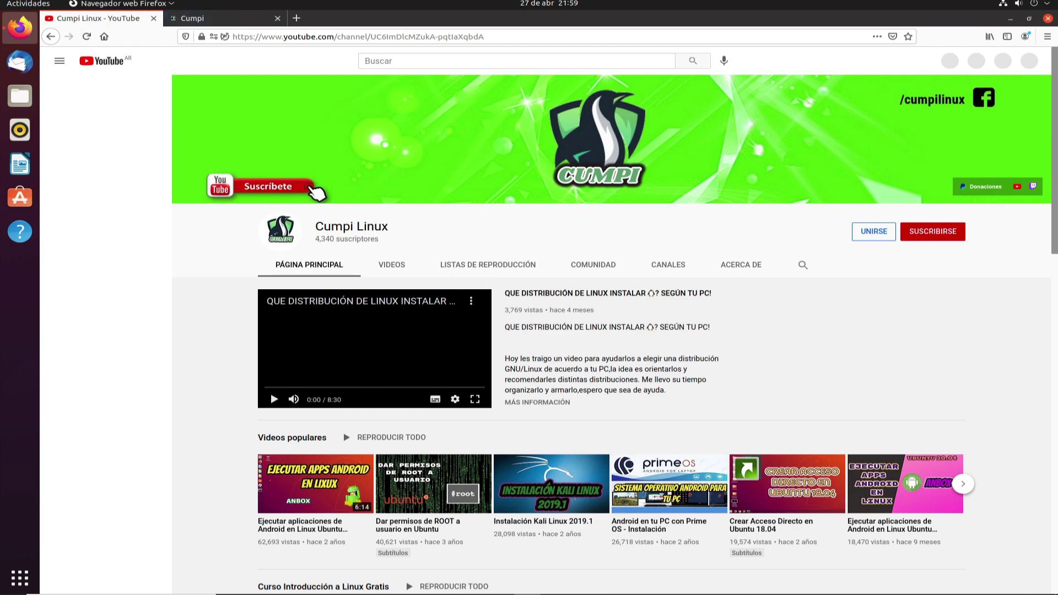
Open a terminal over the browser, run top and enlarge its text to examine memory use with both pages loaded
key(ctrl+alt+t)
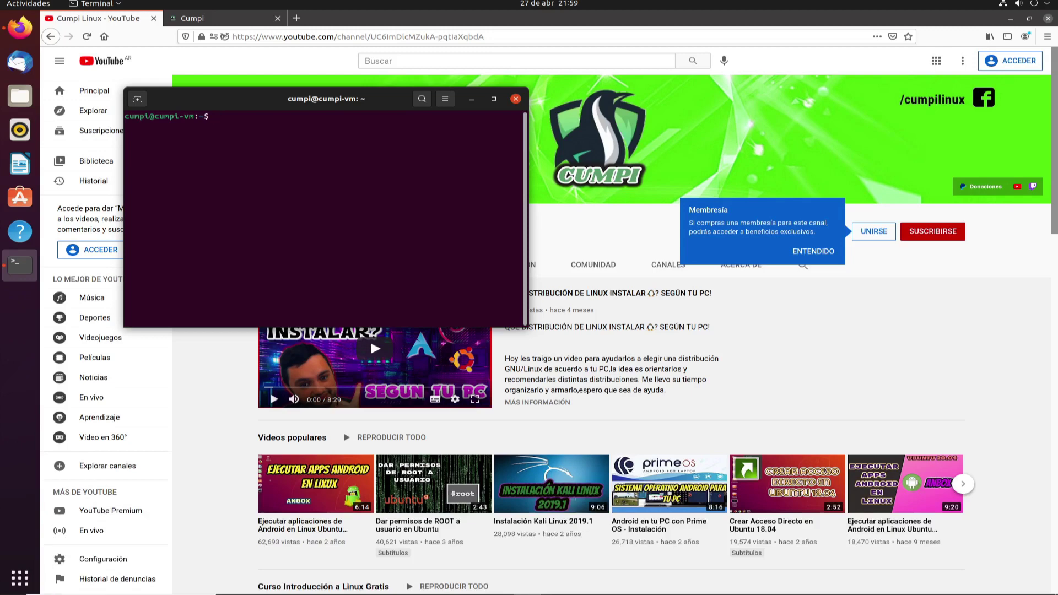
text(top)
key(Return)
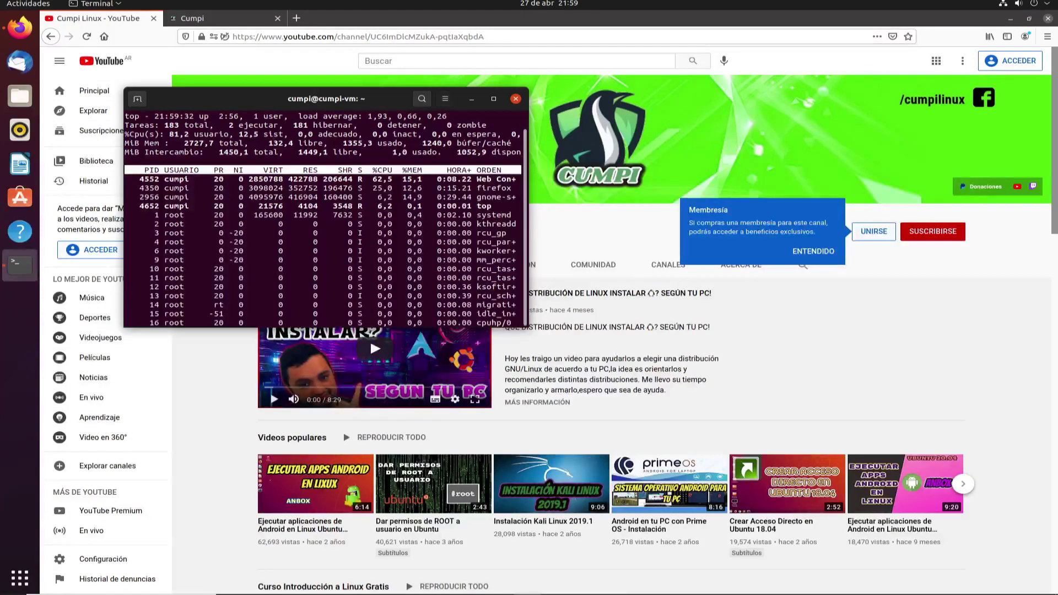
click(446, 99)
click(481, 131)
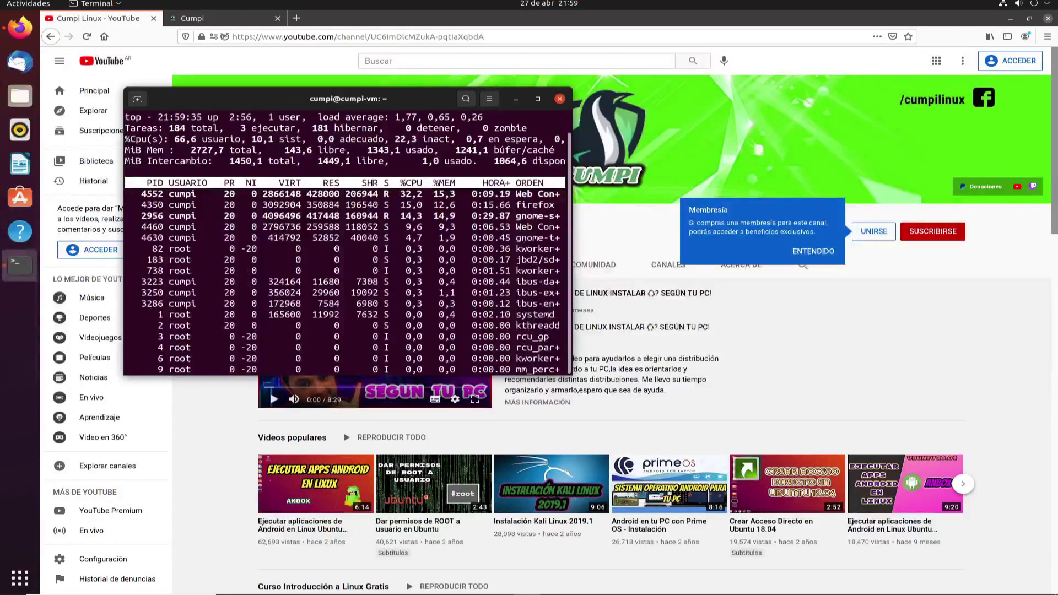
click(525, 131)
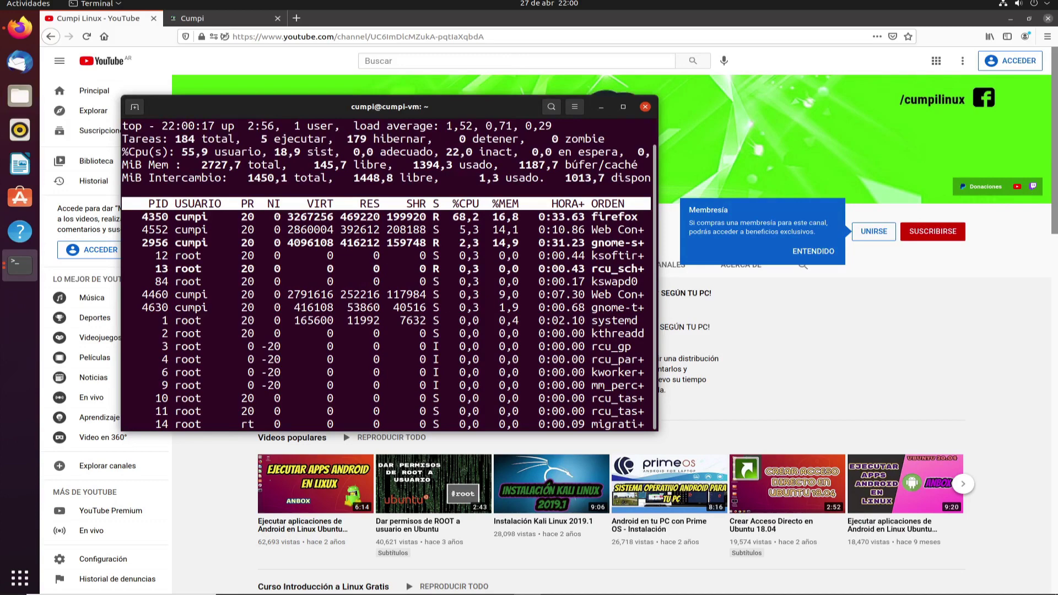
Close Firefox with both of its tabs and the terminal running top
key(alt+F4)
key(Return)
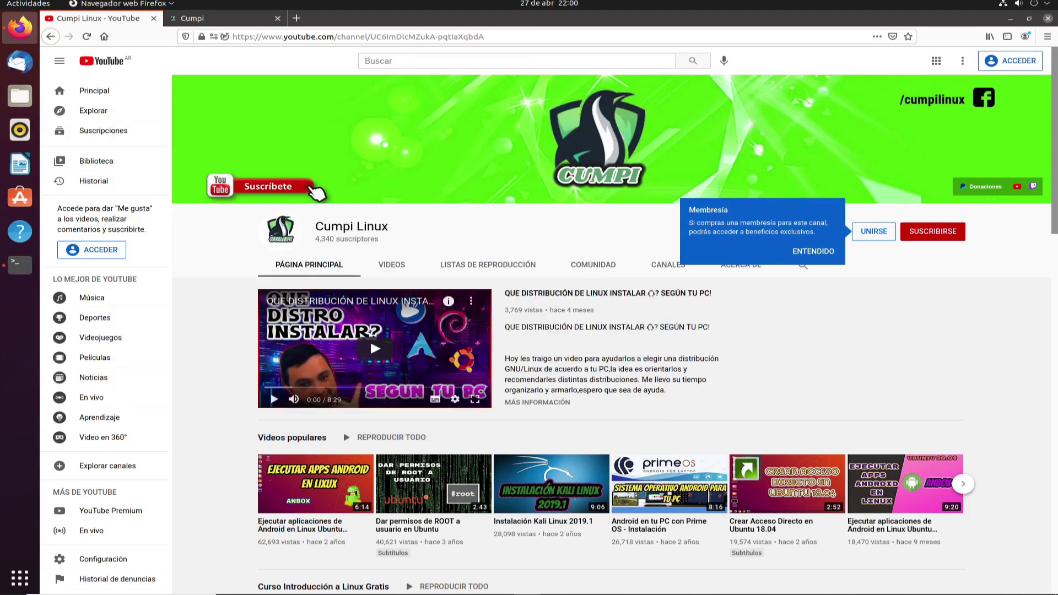
key(alt+F4)
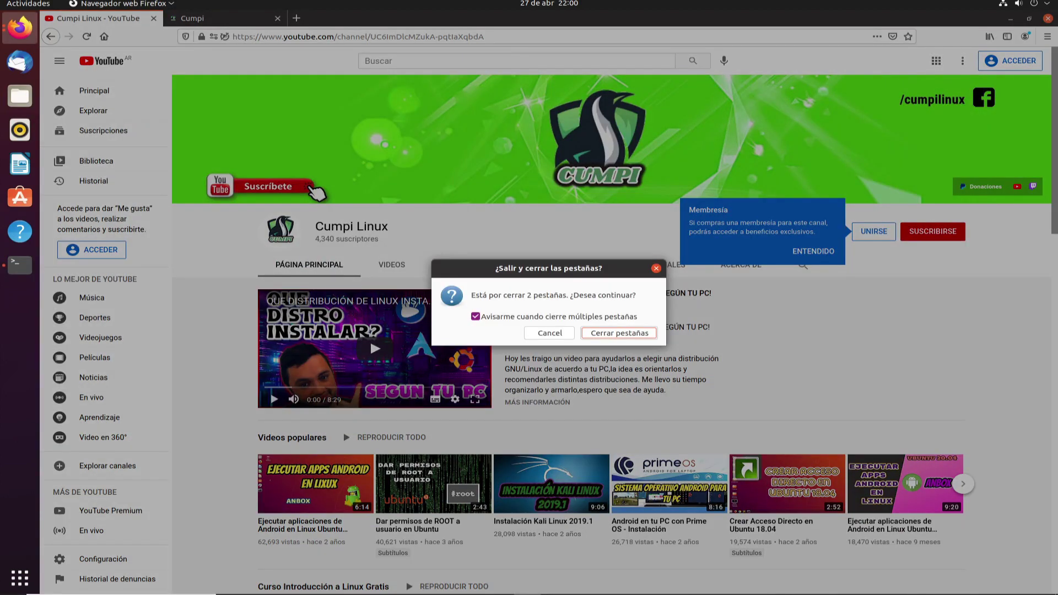
key(Return)
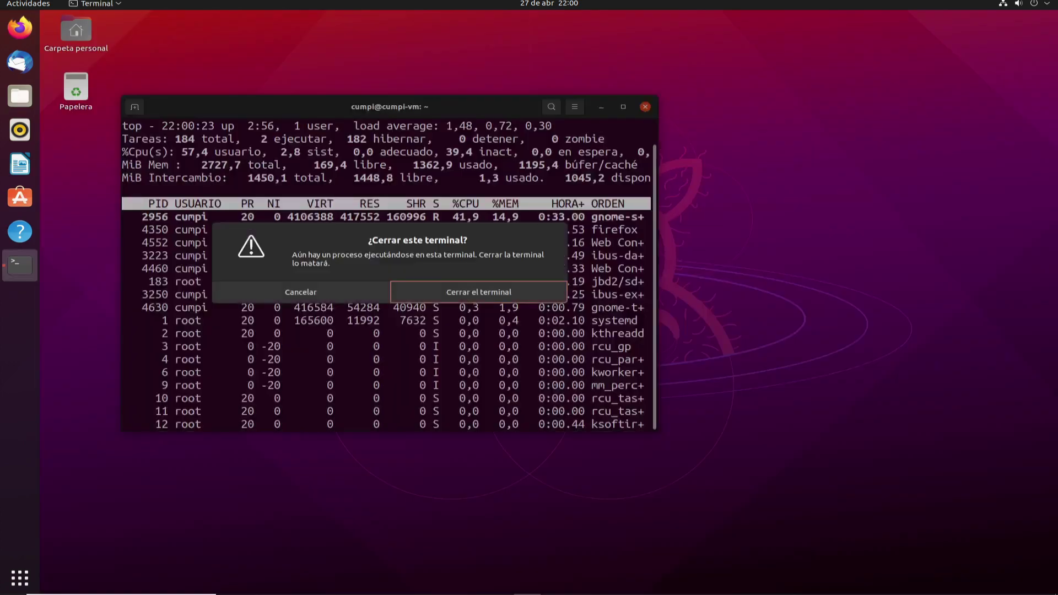
click(446, 292)
Open the system settings from the desktop, set the window colours to Oscuro and move the settings window clear of the desktop icons
right_click(315, 156)
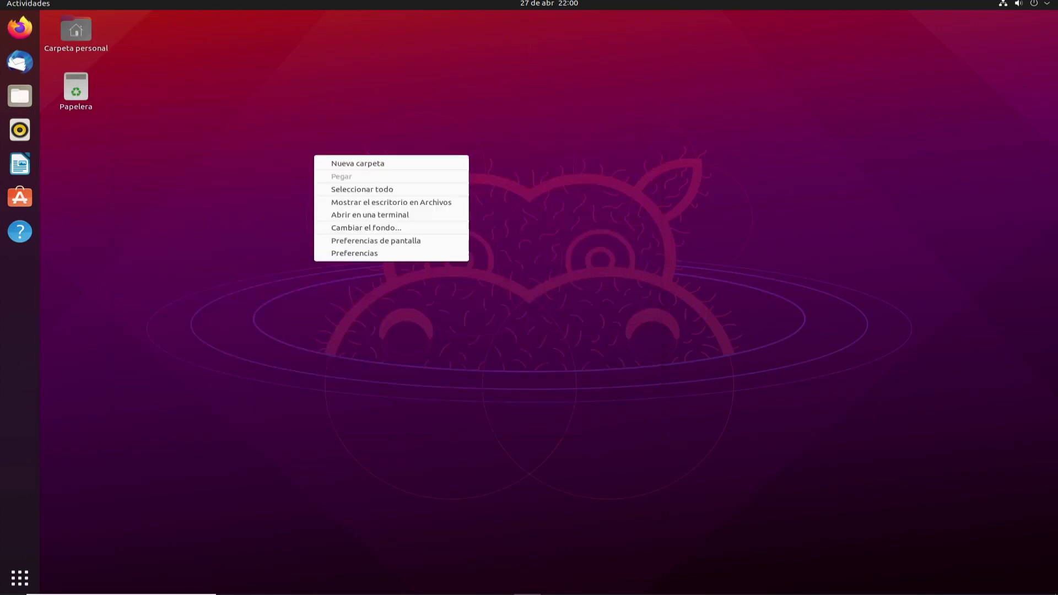
click(366, 228)
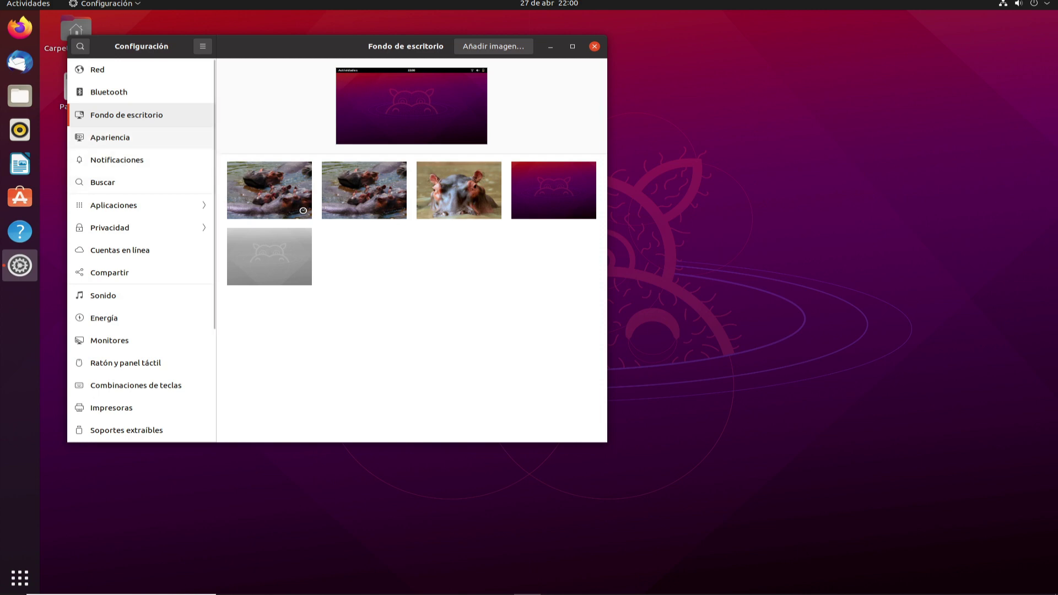
click(111, 138)
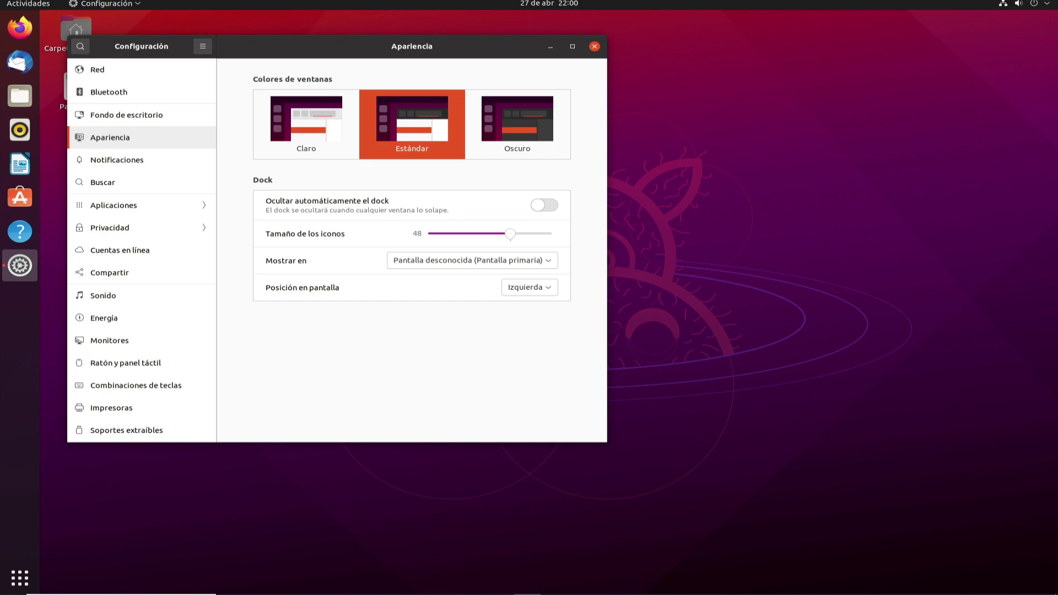
click(518, 125)
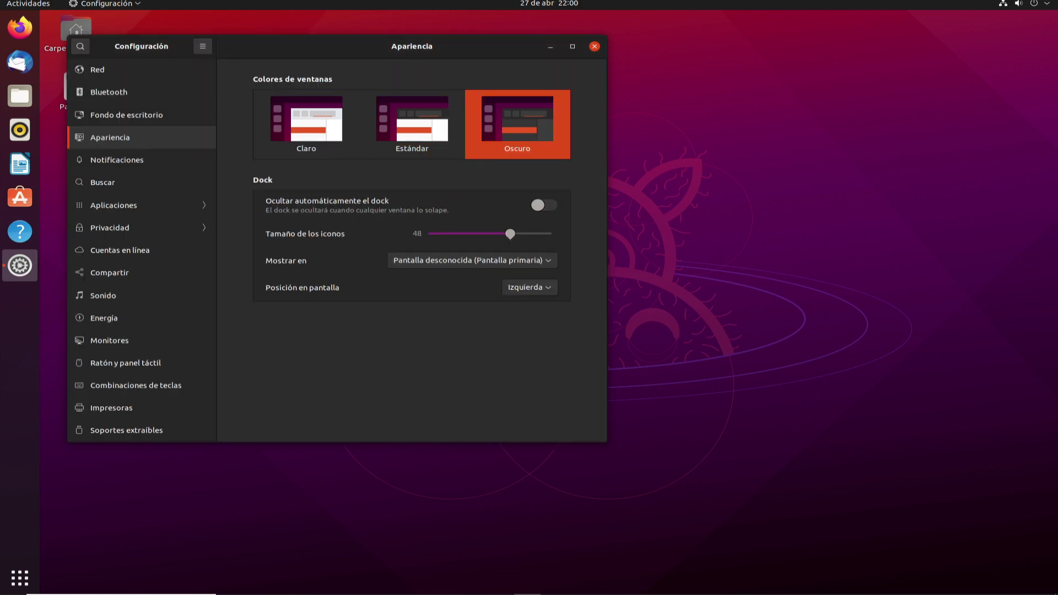
drag(468, 46, 533, 47)
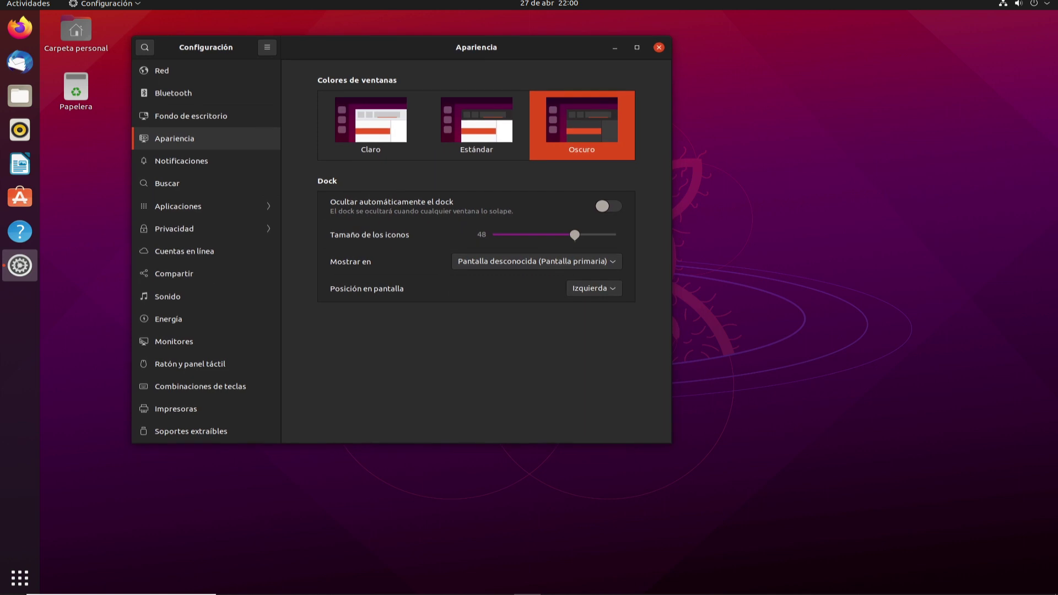
Look through the notification, application, appearance, online account and monitor settings, and close the settings window
click(182, 161)
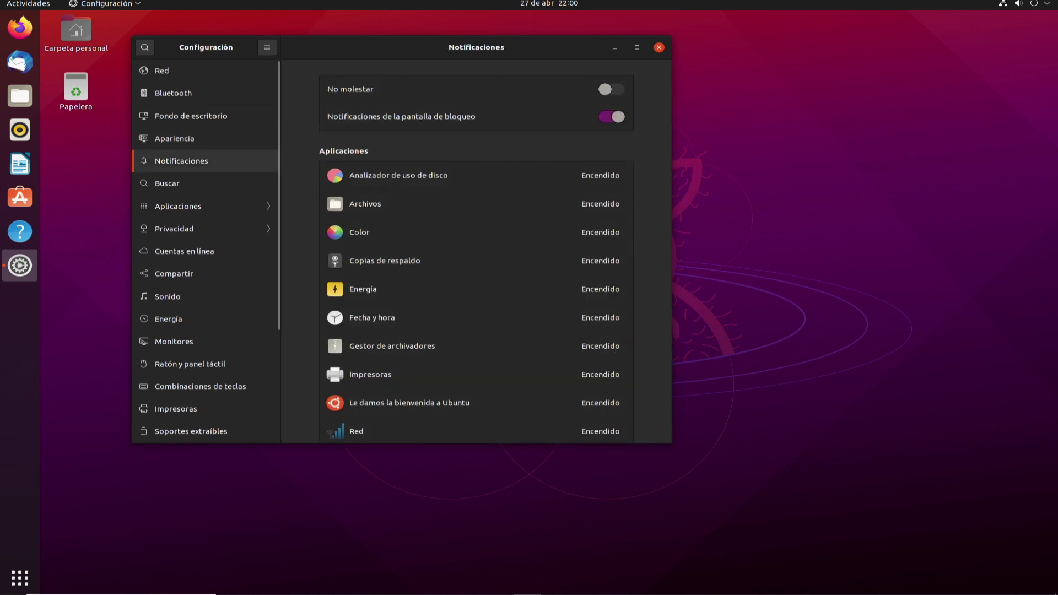
click(178, 207)
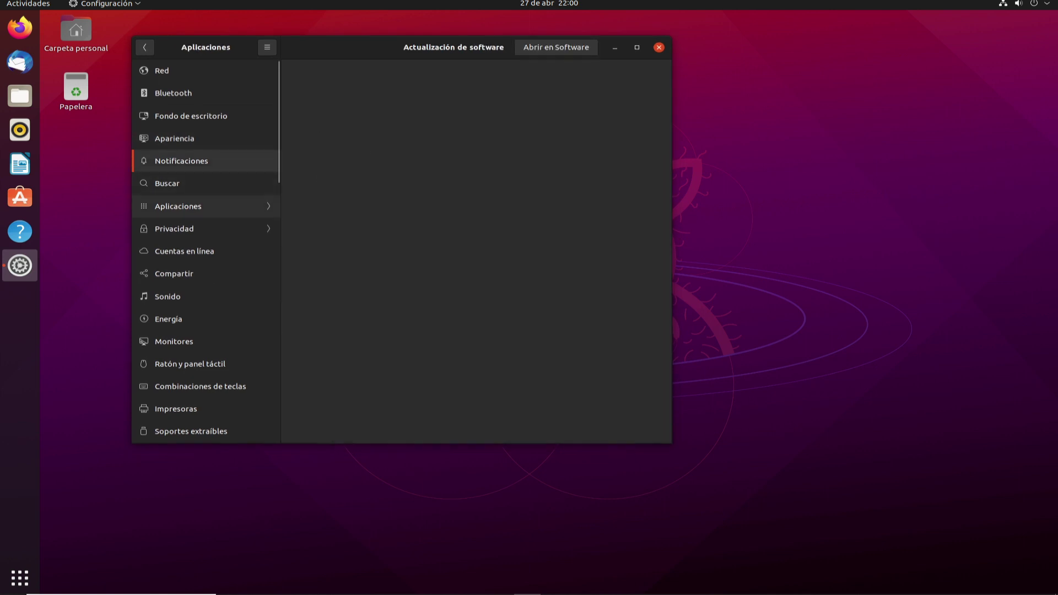
click(145, 47)
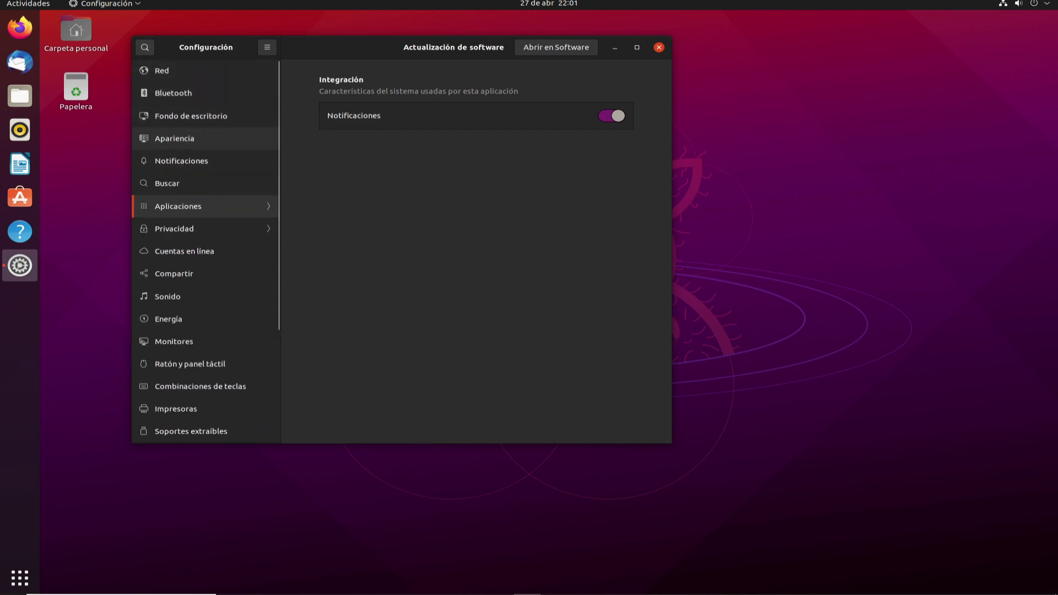
click(174, 138)
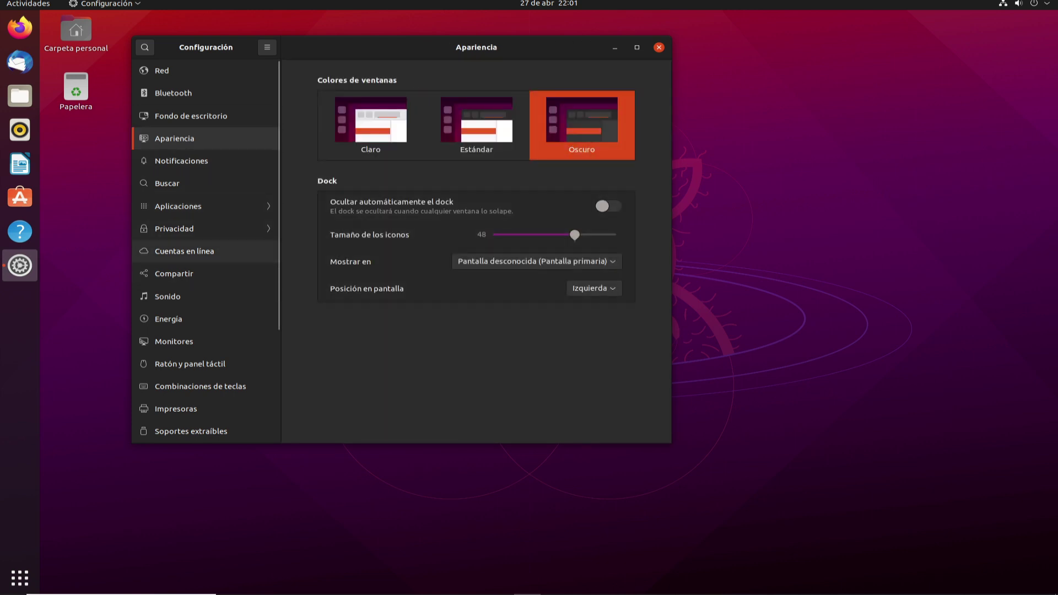
click(184, 251)
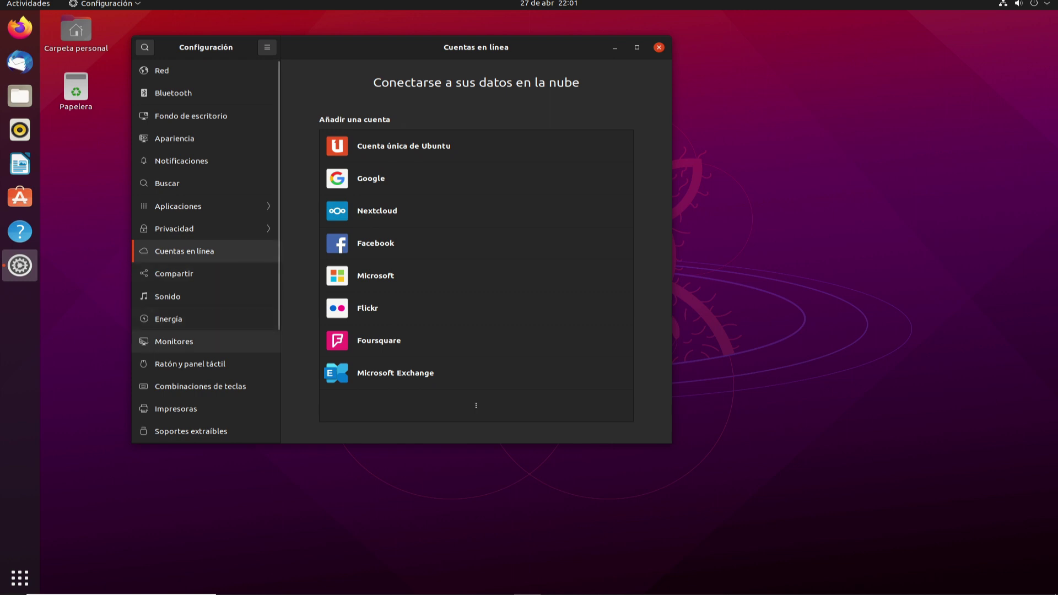
click(174, 342)
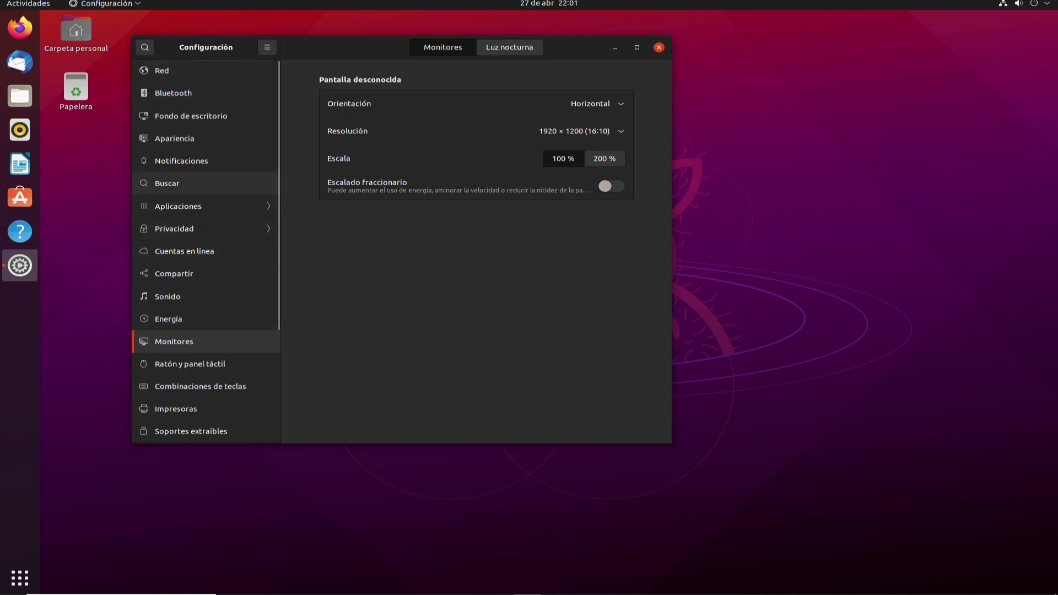
click(174, 139)
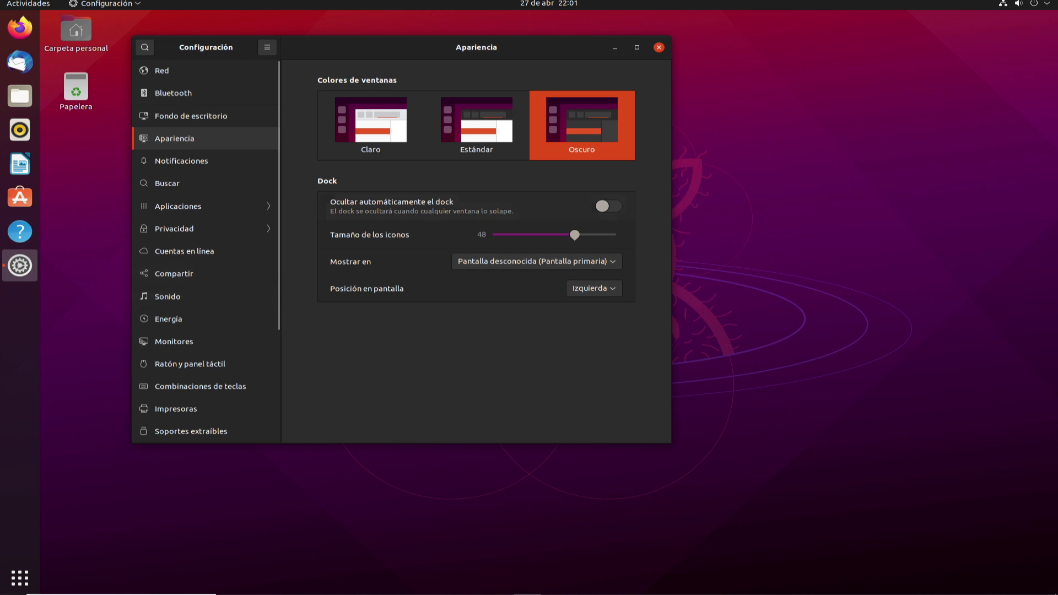
key(alt+F4)
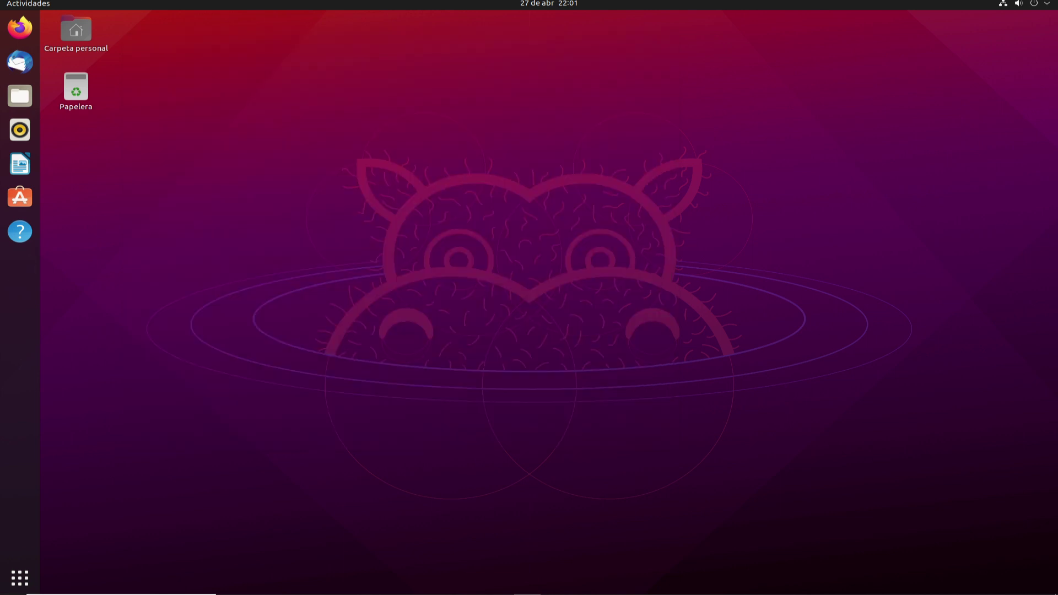
Open the file manager at the personal folder and move its window clear of the desktop icons
click(20, 578)
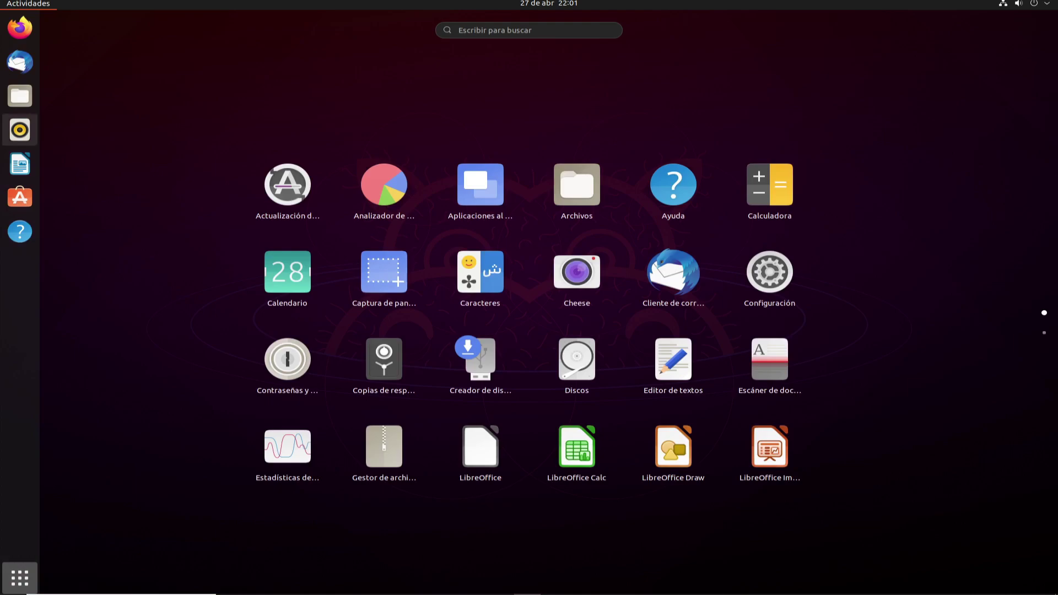
click(19, 96)
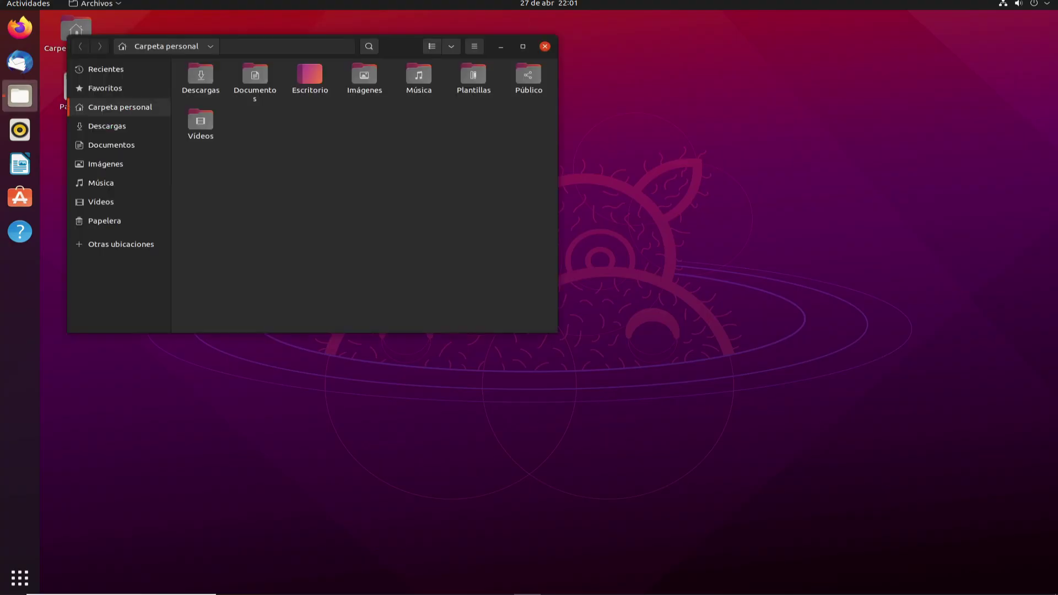
drag(416, 48, 443, 97)
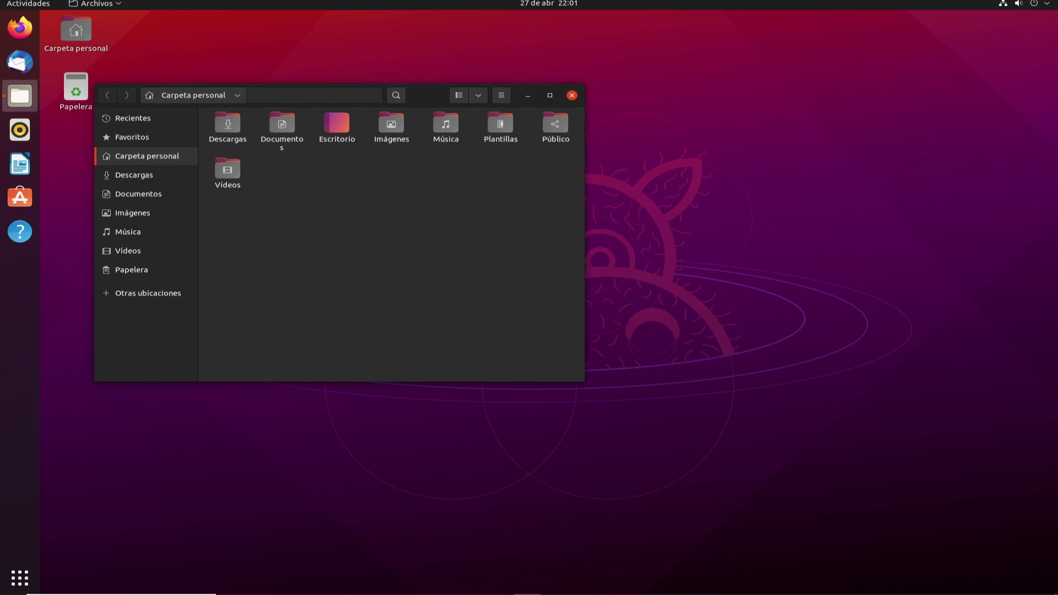